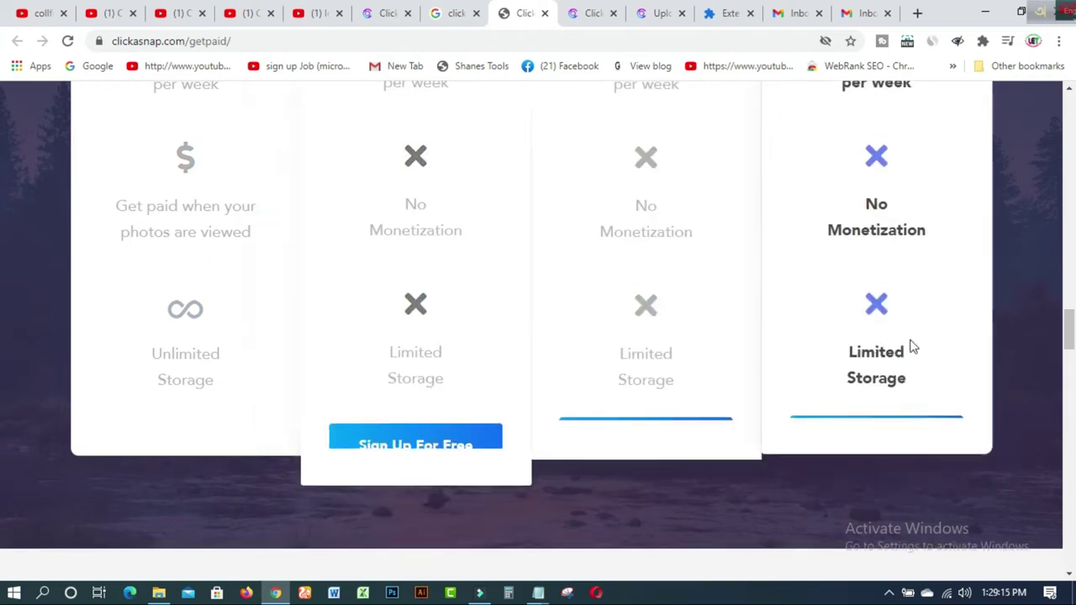
# Review the Clickasnap get-paid page, covering plan limits, platform benefits, top contributors, payment rates, image rights and physical photo sales
pyautogui.scroll(-2, 2, 347)
pyautogui.scroll(-5, 1, 346)
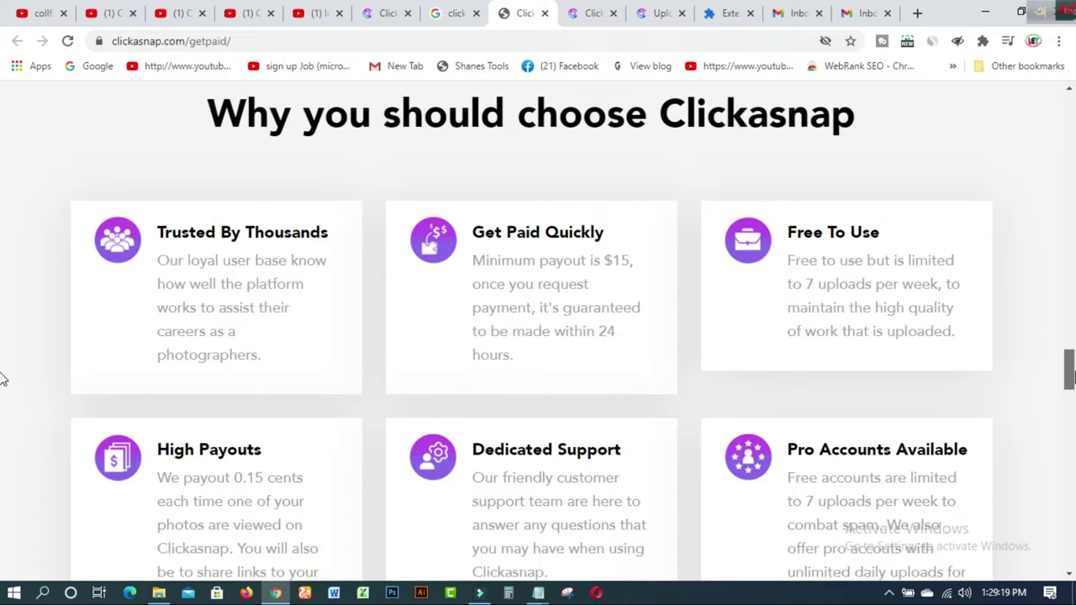
pyautogui.scroll(-7, 2, 378)
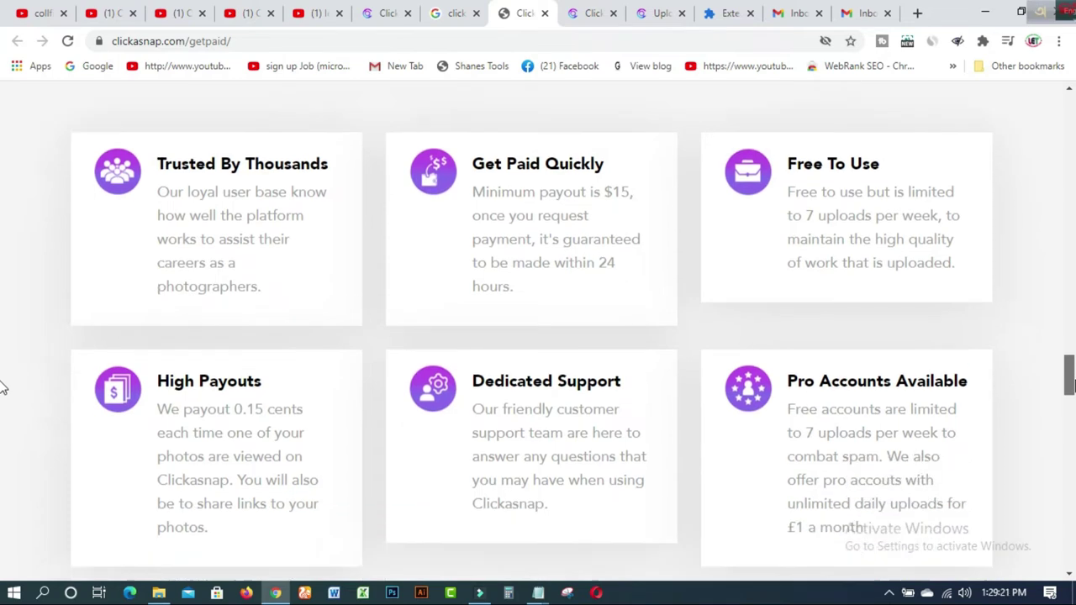
pyautogui.scroll(-1, 2, 429)
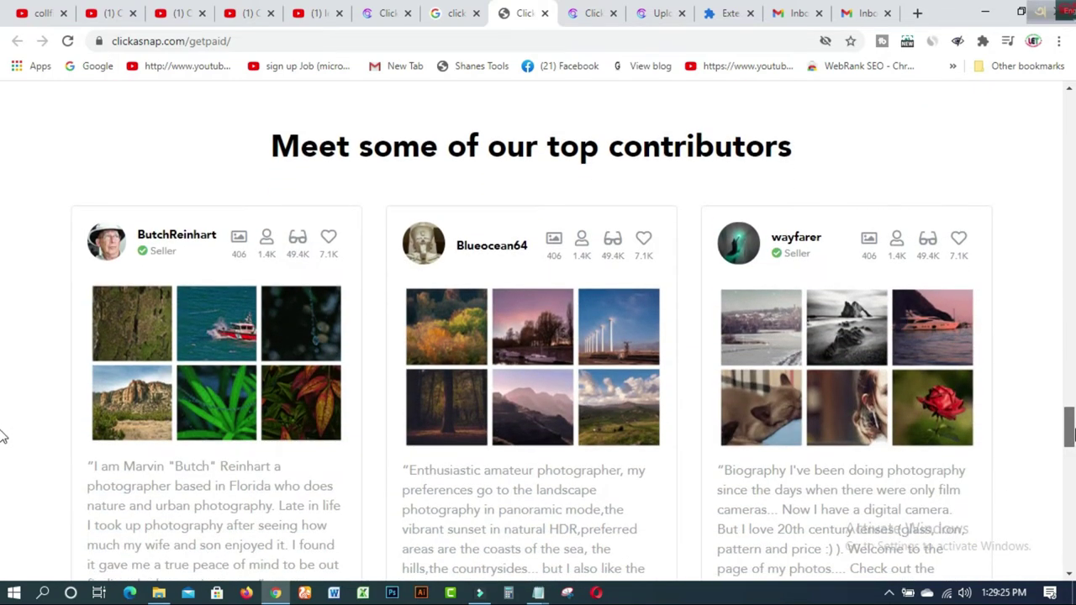
pyautogui.scroll(-1, 2, 435)
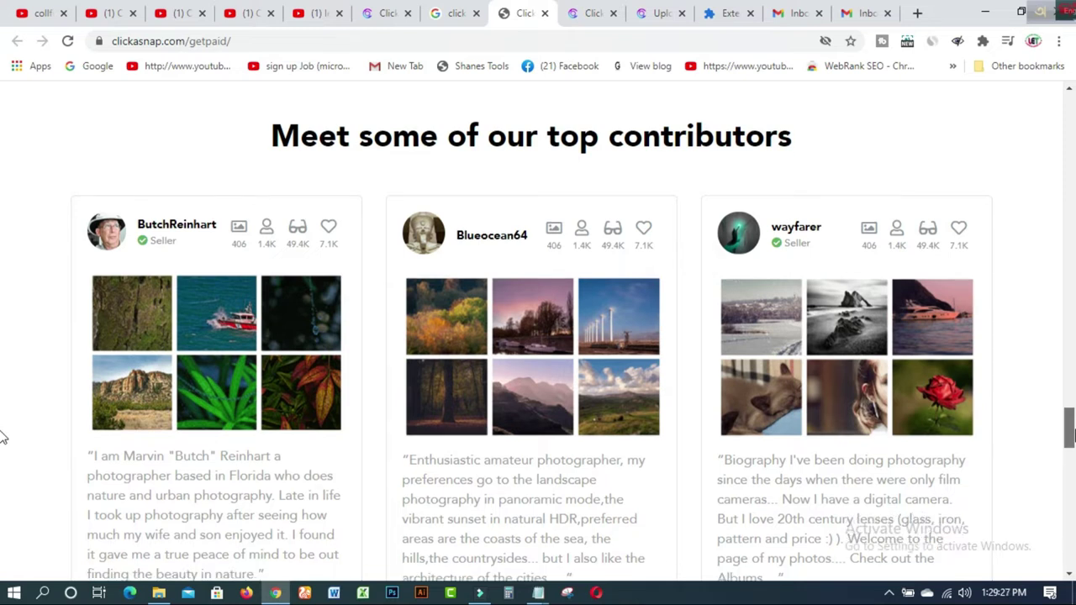
pyautogui.scroll(-6, 2, 445)
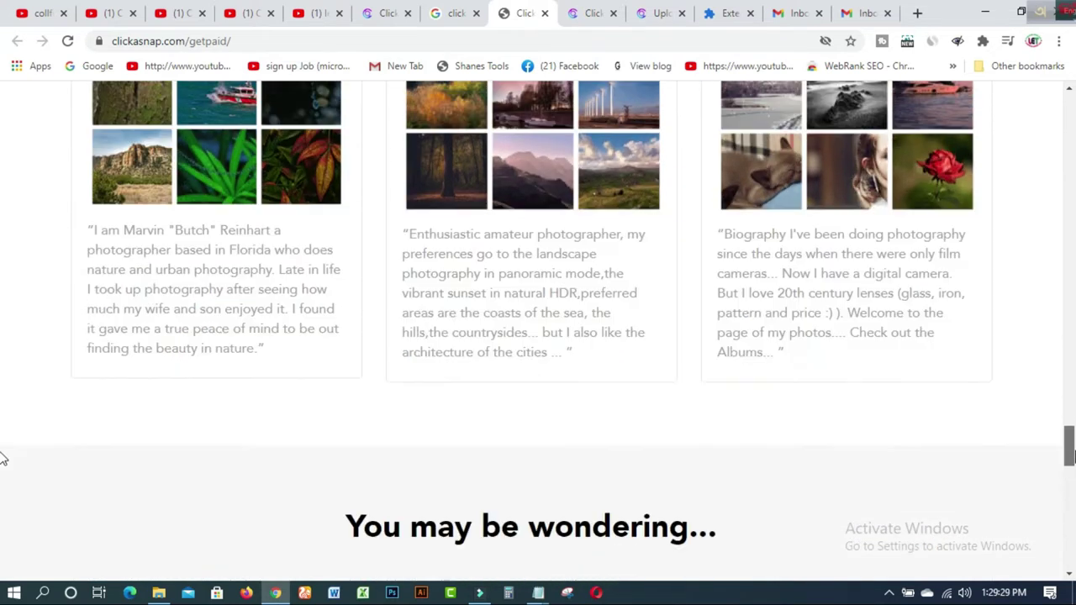
pyautogui.scroll(-3, 2, 477)
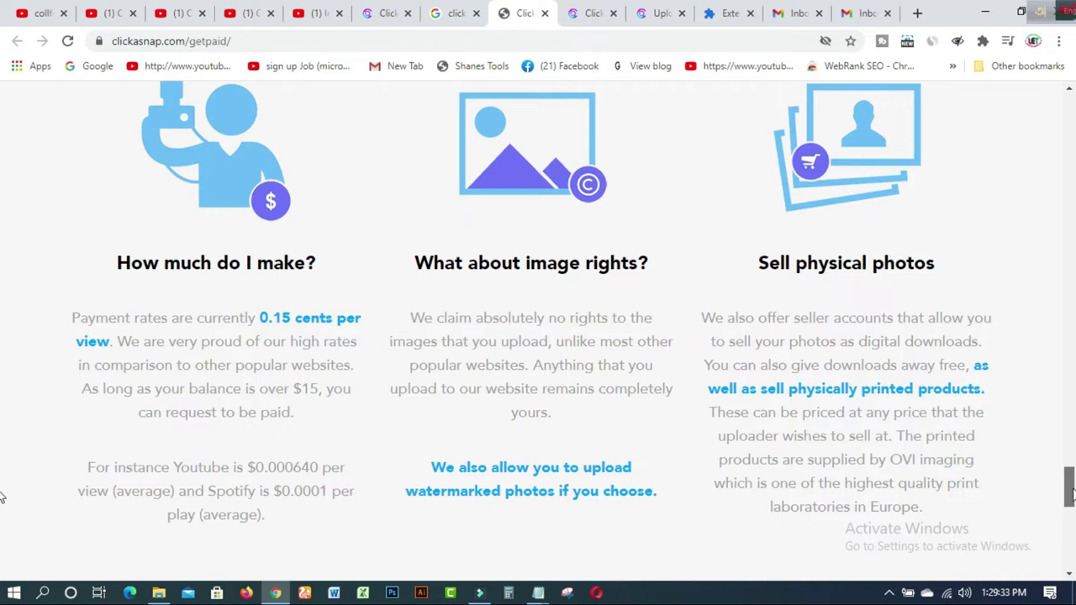
pyautogui.scroll(-5, 3, 498)
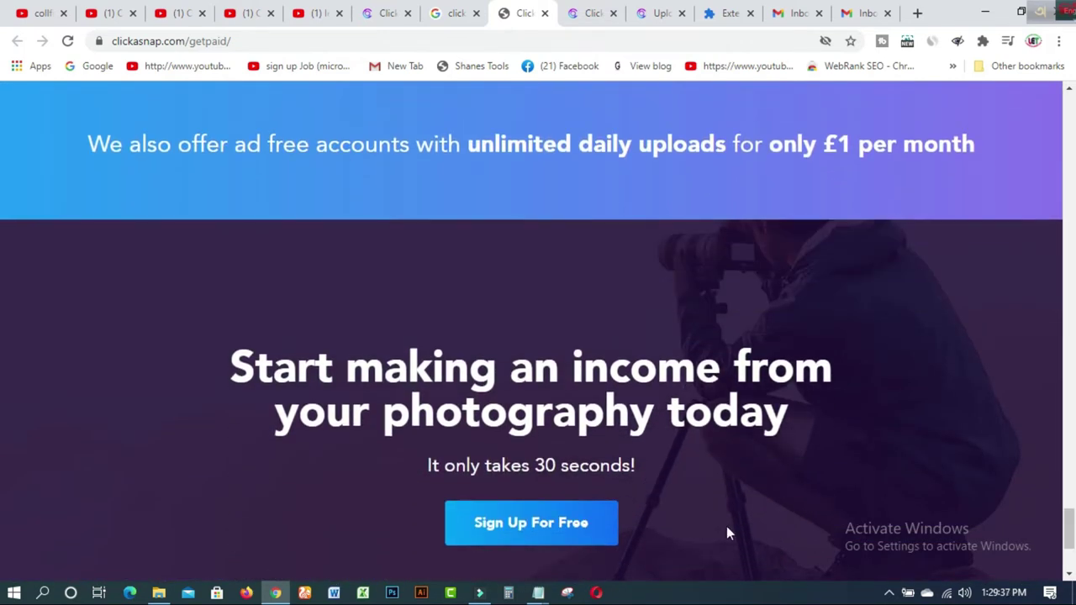
# Open the free sign-up form and review its social sign-up options and registration fields
pyautogui.click(563, 536)
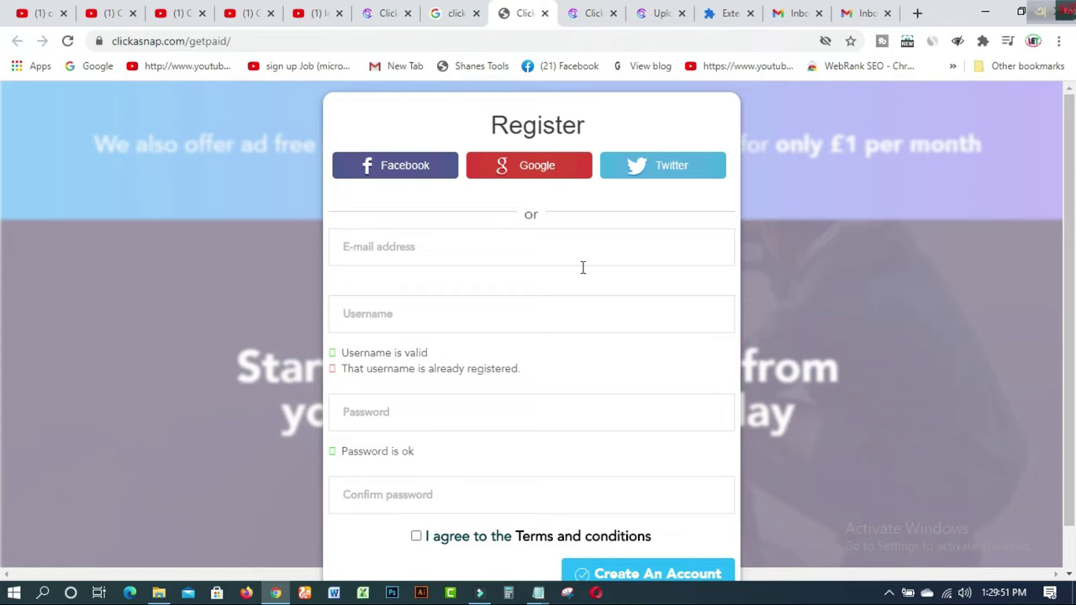
pyautogui.scroll(-1, 1039, 247)
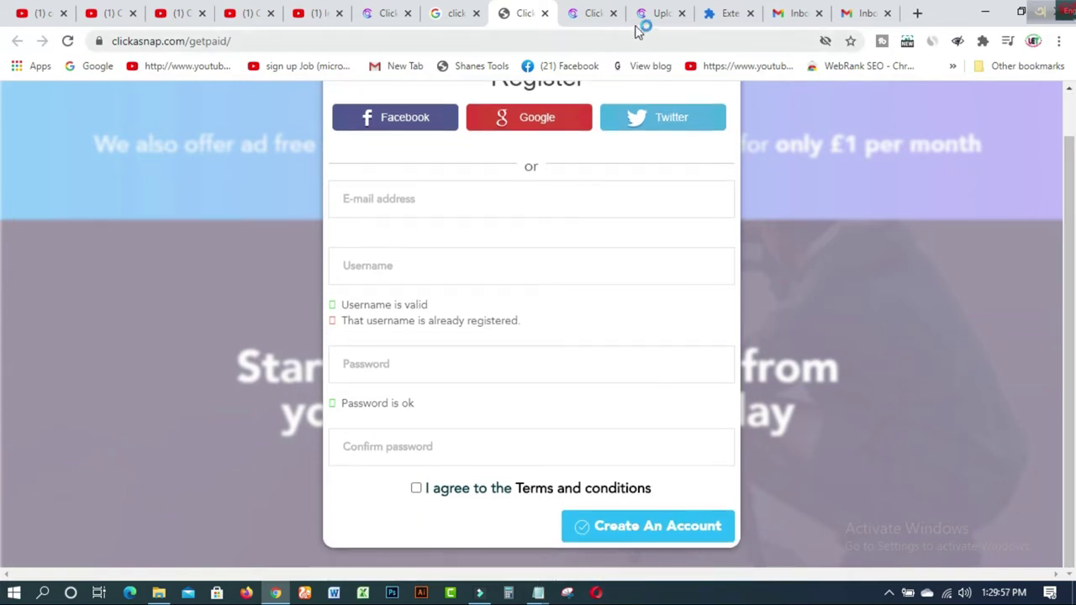
# Switch to the signed-in ClickASnap upload page and open the account settings
pyautogui.click(594, 17)
pyautogui.click(656, 15)
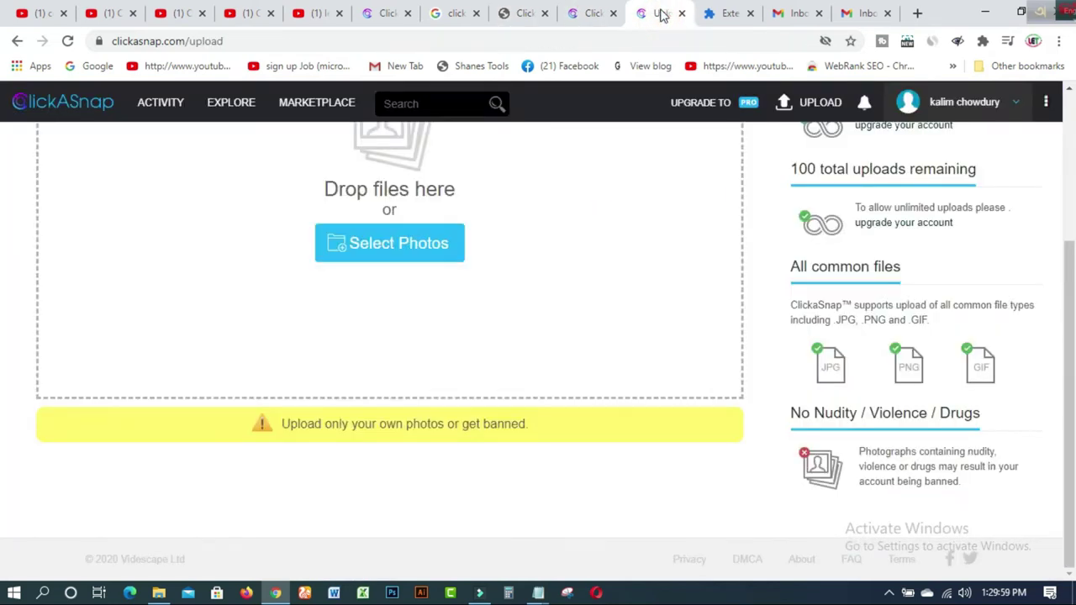
pyautogui.scroll(3, 3, 264)
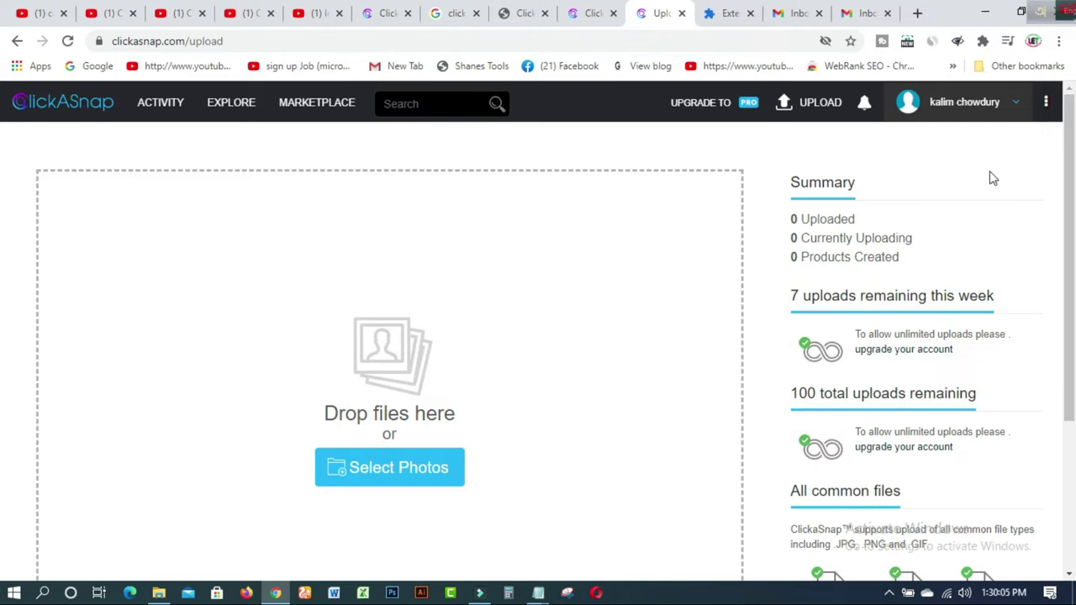
pyautogui.click(972, 105)
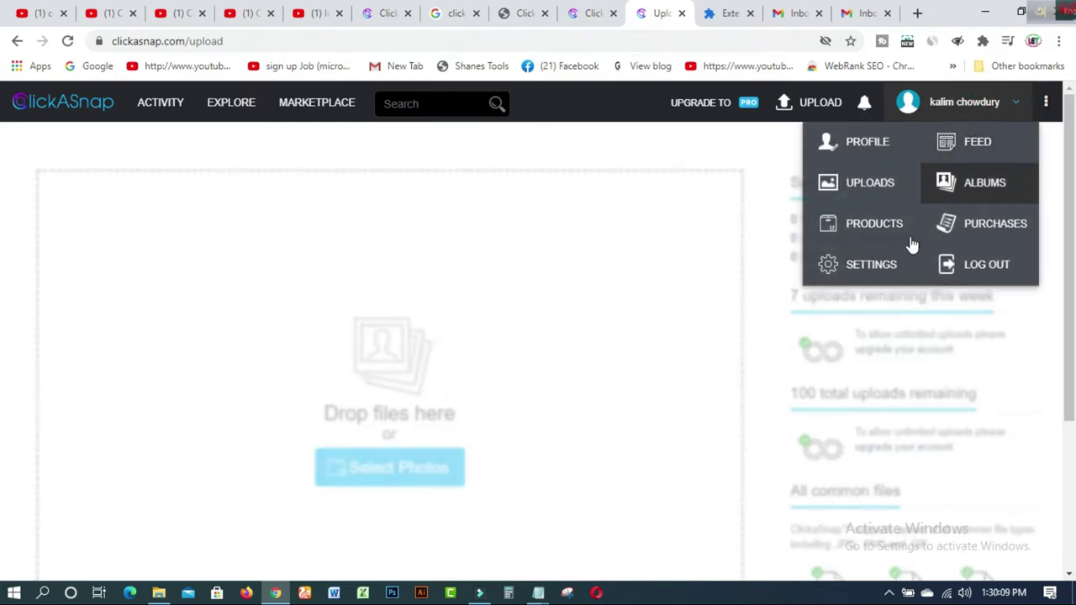
pyautogui.click(886, 267)
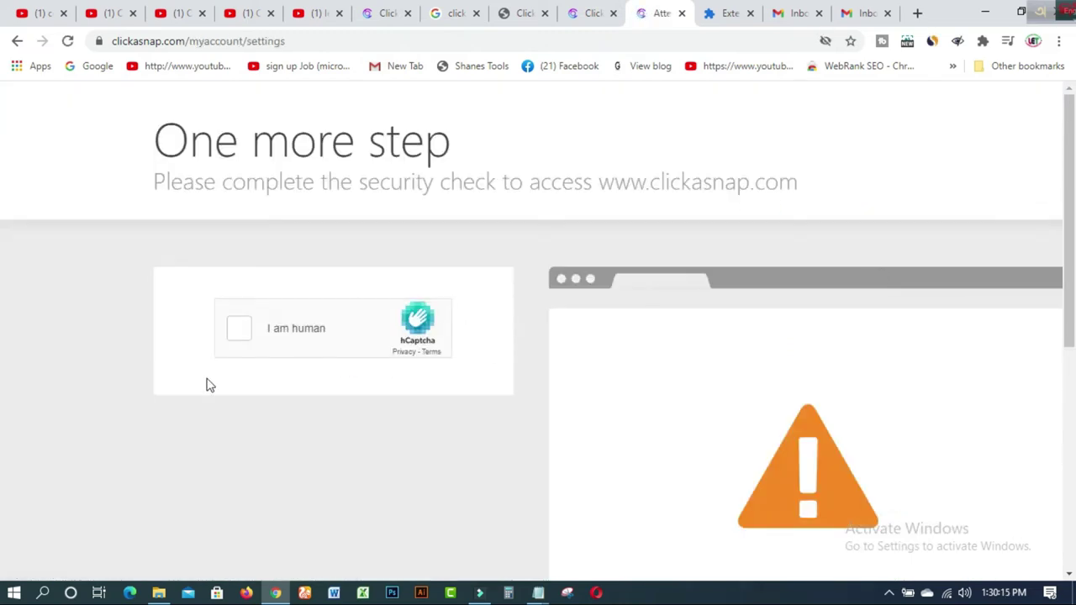
# Complete the hCaptcha security check by selecting the images containing a car in both rounds
pyautogui.click(240, 332)
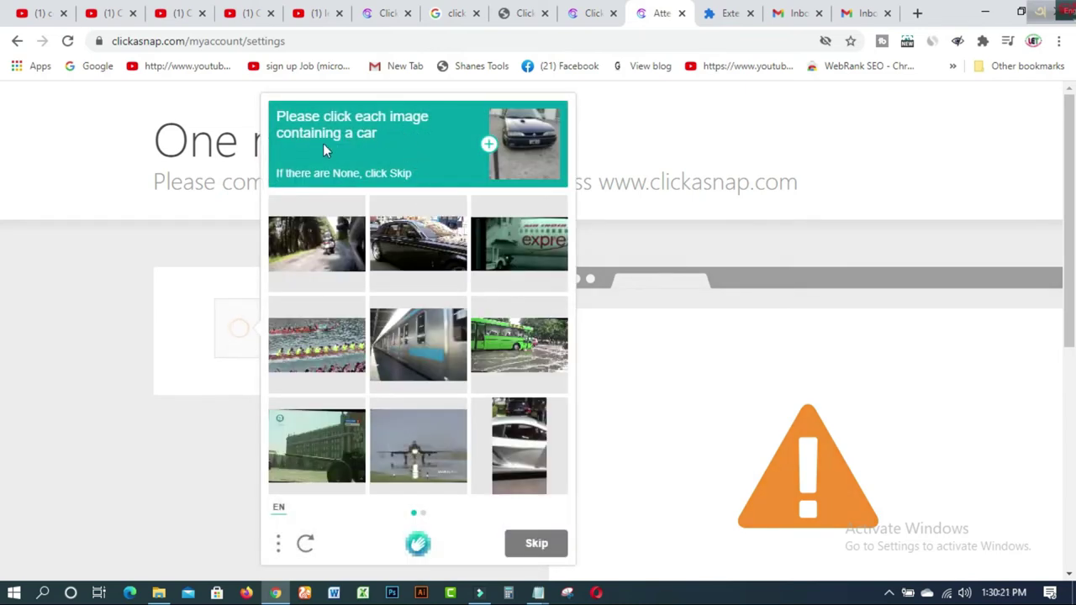
pyautogui.click(394, 247)
pyautogui.click(520, 463)
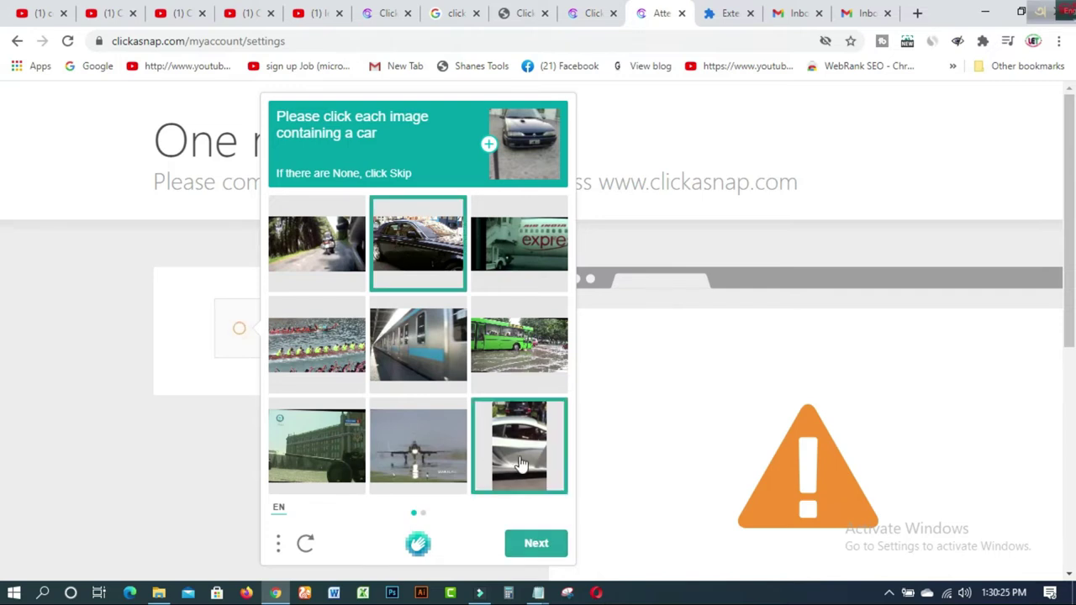
pyautogui.click(537, 544)
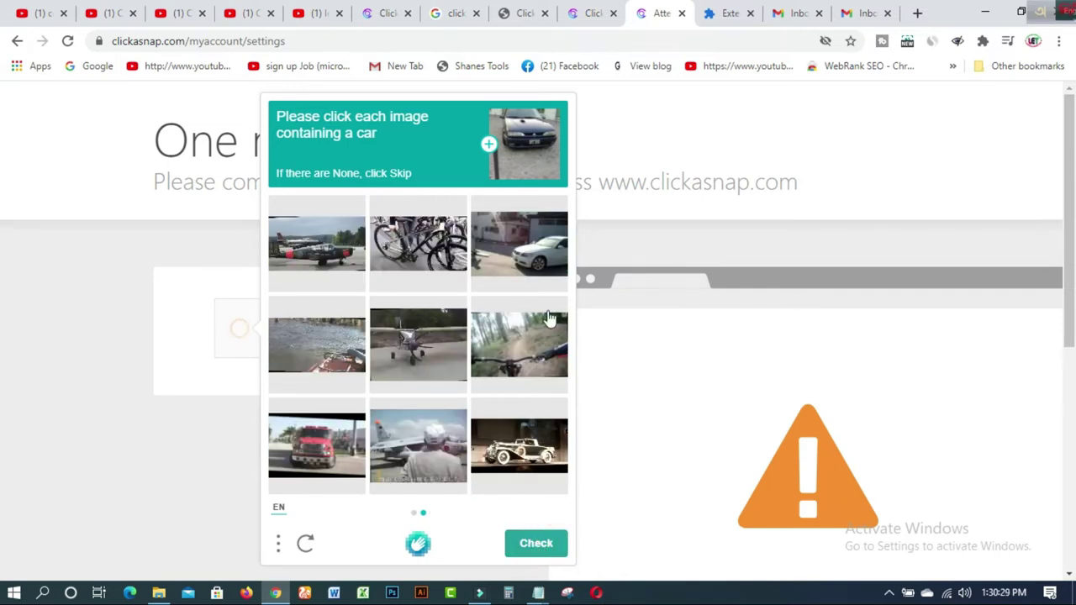
pyautogui.click(539, 243)
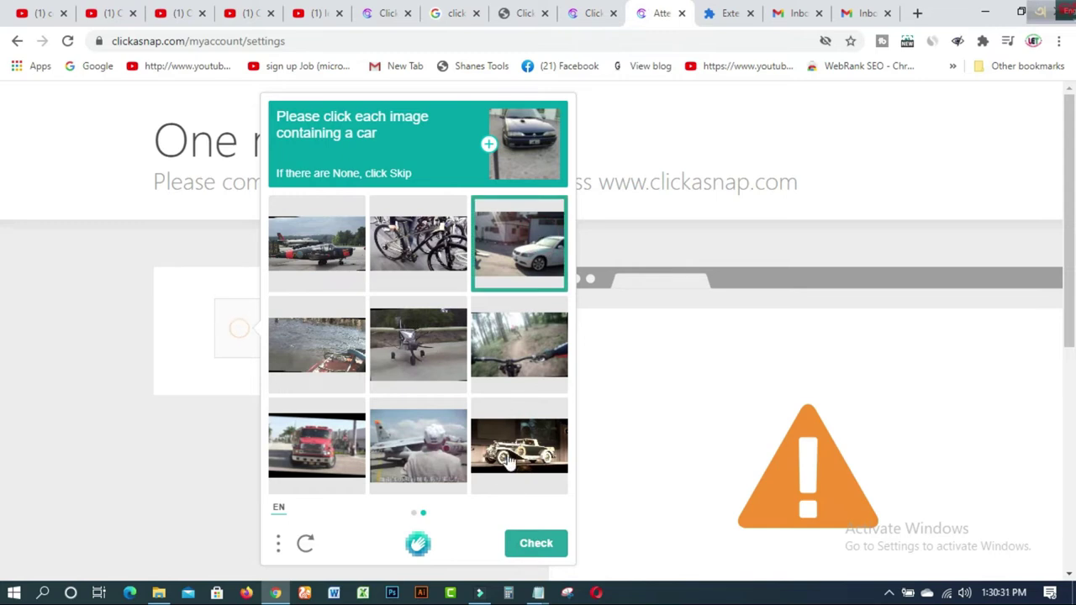
pyautogui.click(522, 546)
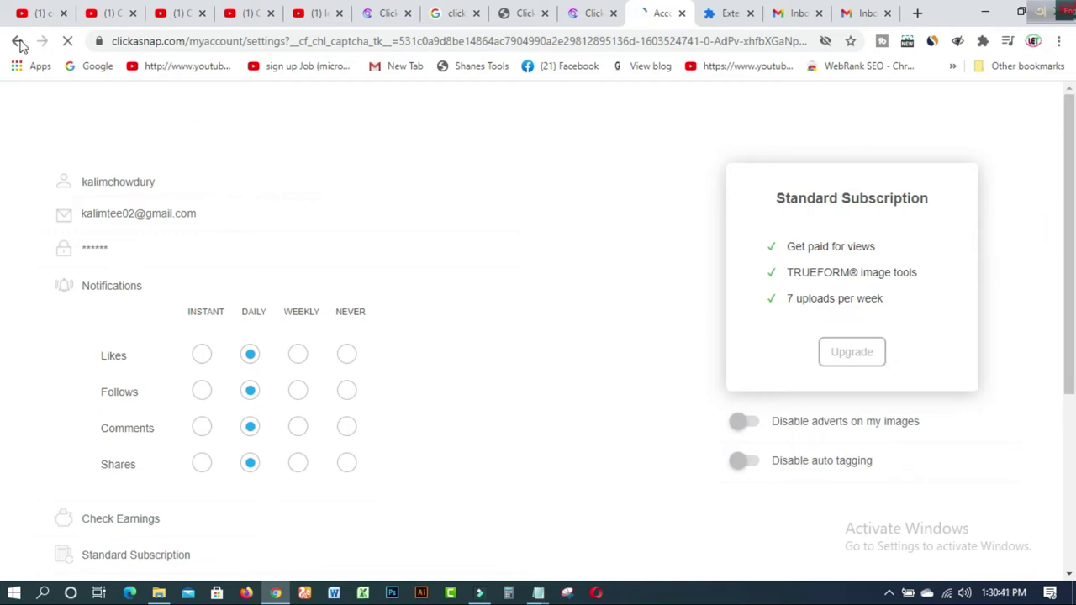
# Reload the account settings page with form resubmission, and close the registration form on the ClickASnap home page
pyautogui.click(67, 41)
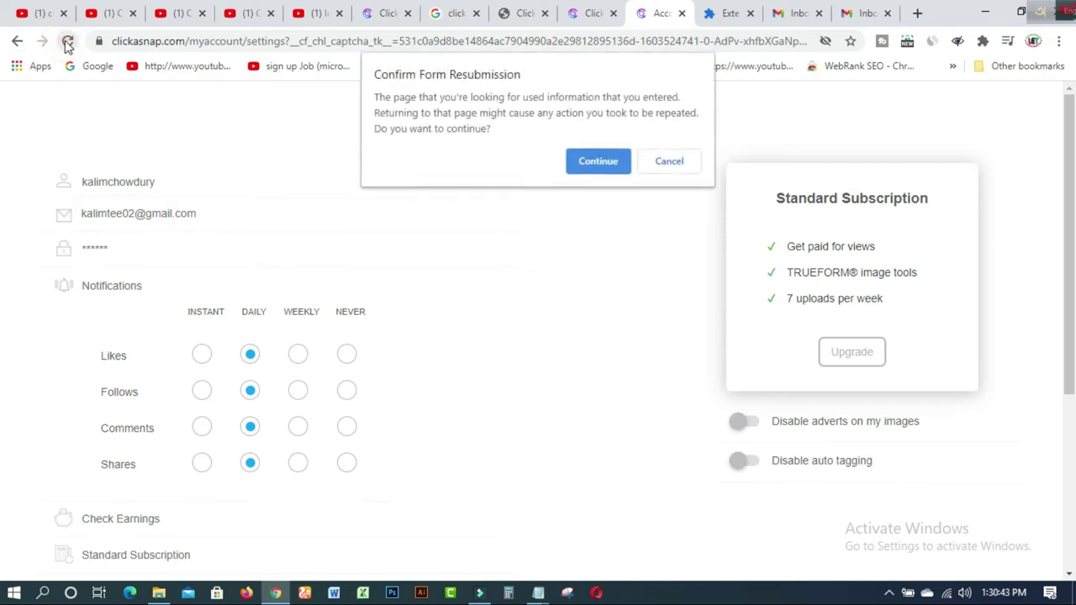
pyautogui.click(594, 161)
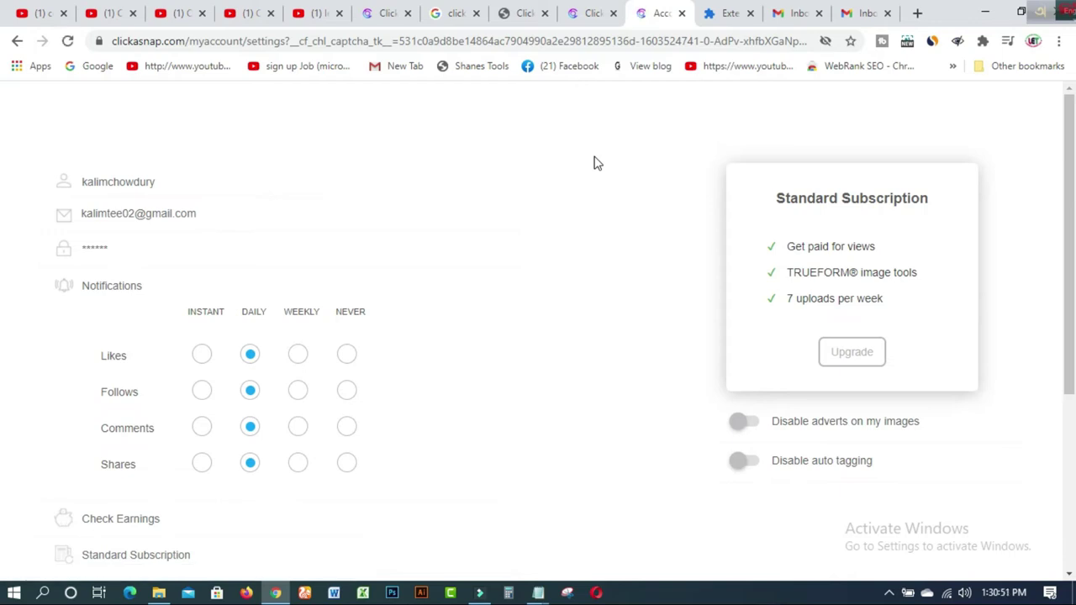
pyautogui.click(586, 21)
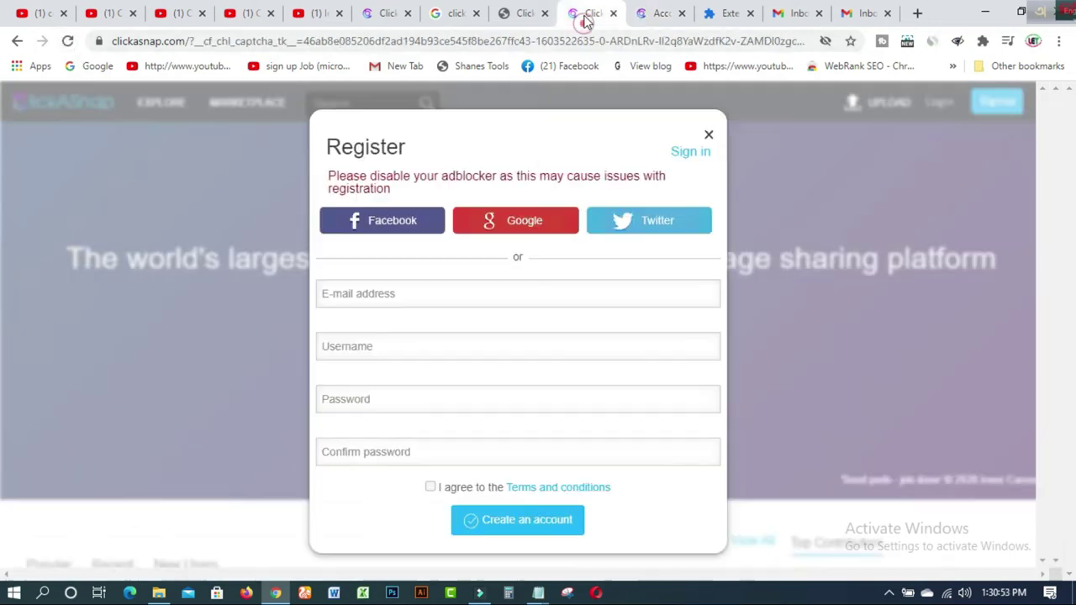
pyautogui.click(708, 136)
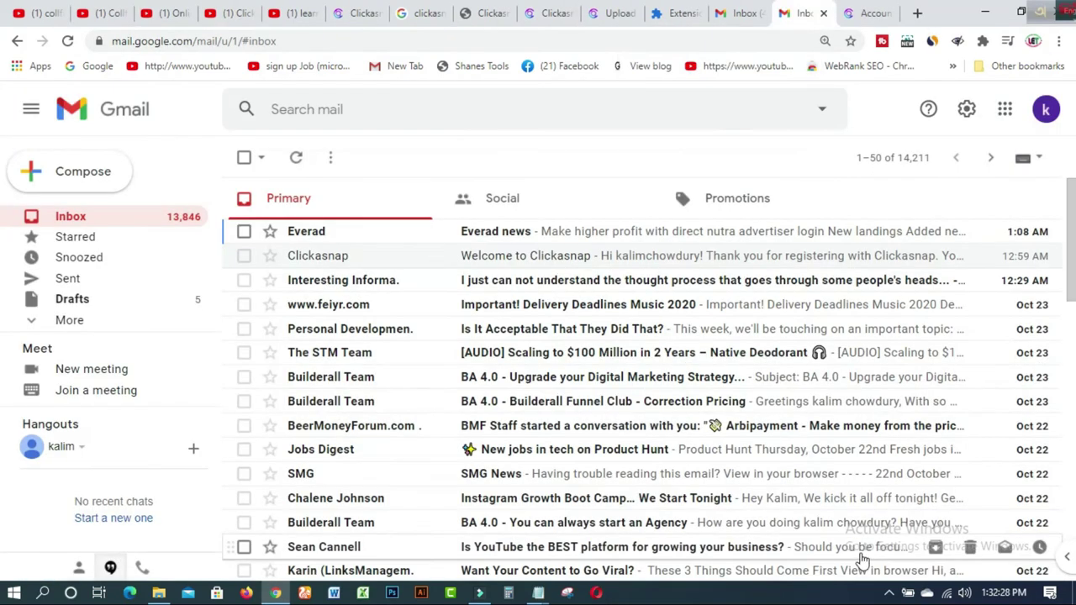
# Open the "Welcome to Clickasnap" email in the Gmail inbox
pyautogui.click(492, 259)
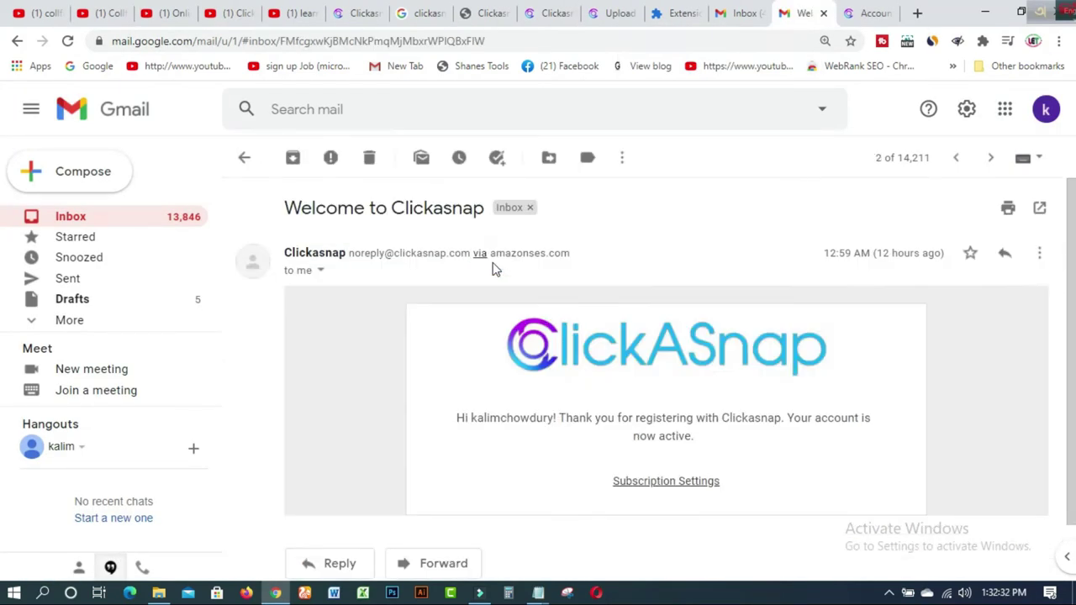
# Return to the ClickASnap upload page and examine its upload limits, supported file types and prohibited content rules
pyautogui.click(619, 13)
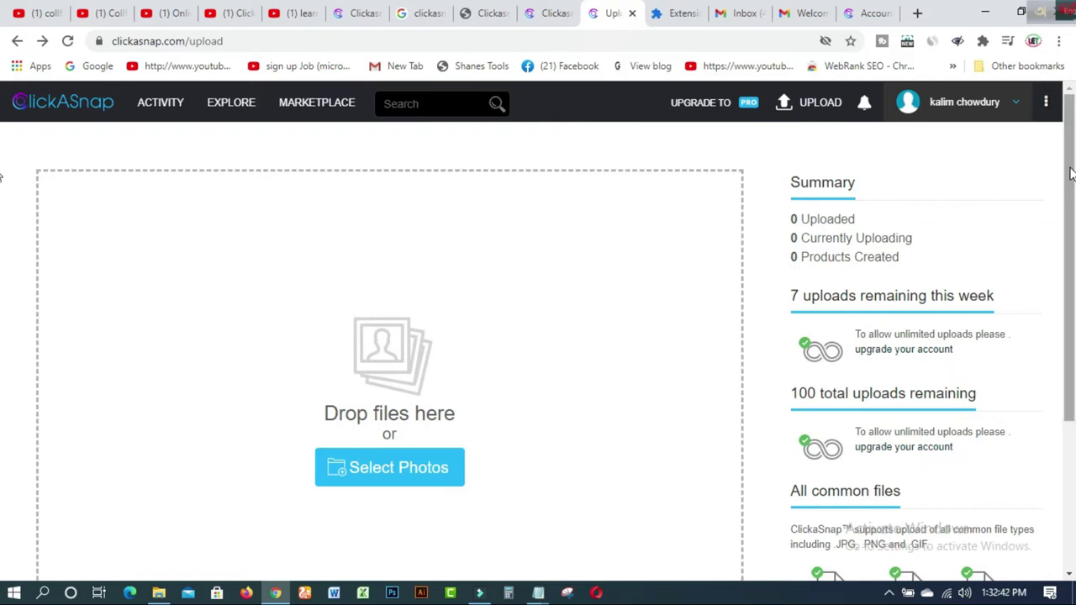
pyautogui.moveTo(1071, 171); pyautogui.dragTo(1071, 222)
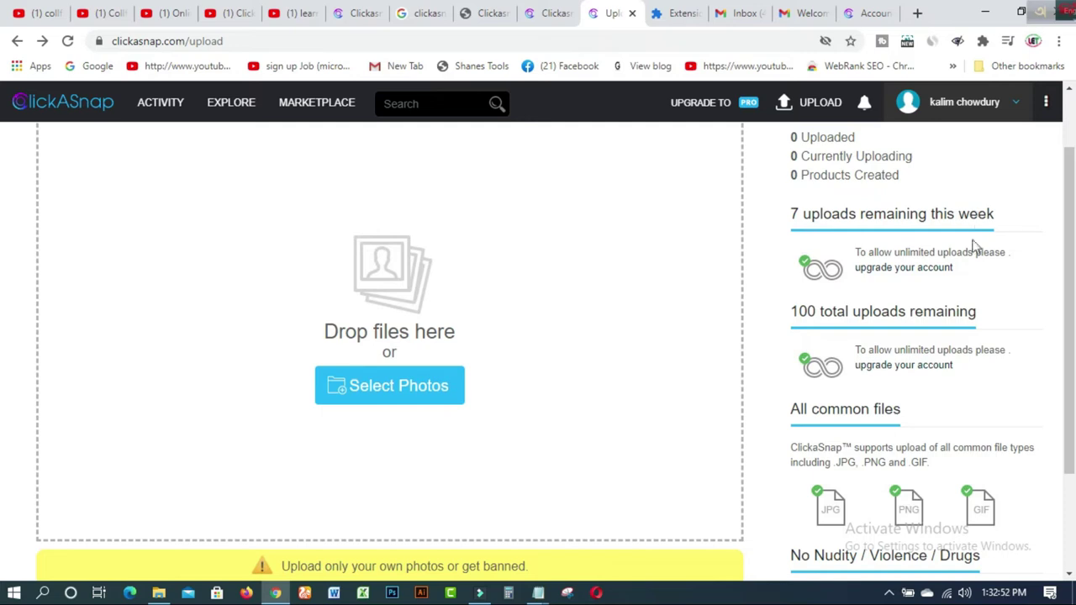
pyautogui.moveTo(1072, 170); pyautogui.dragTo(1067, 266)
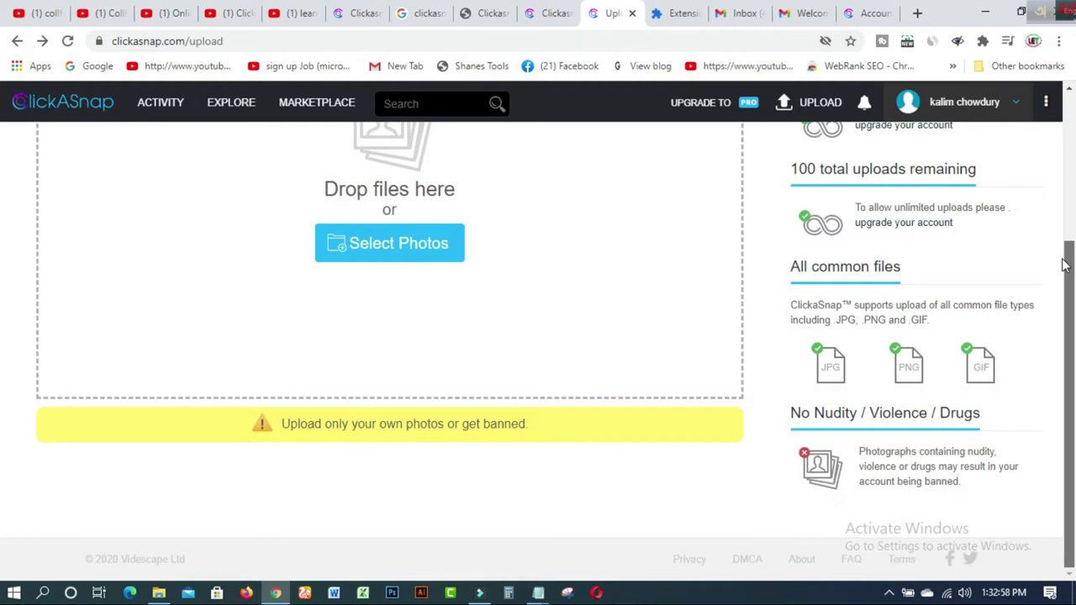
pyautogui.moveTo(837, 319); pyautogui.dragTo(869, 337)
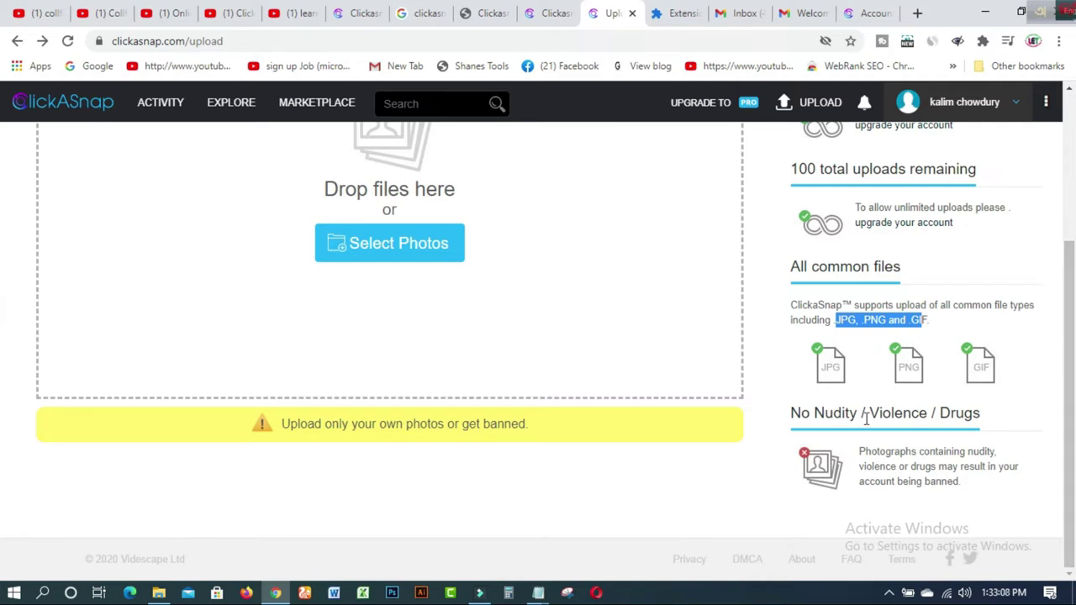
pyautogui.moveTo(978, 413); pyautogui.dragTo(793, 412)
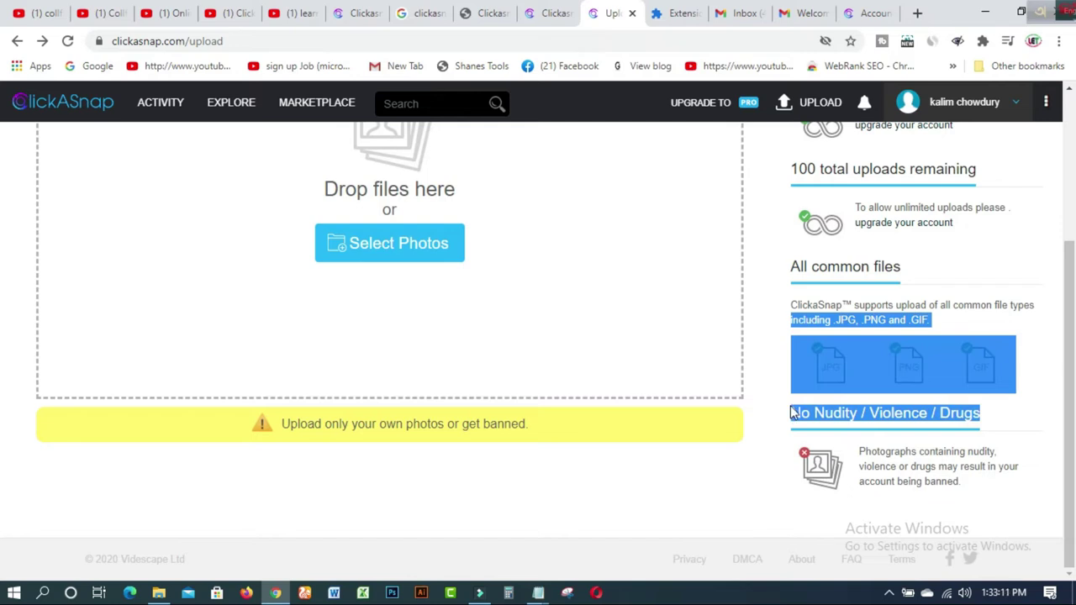
pyautogui.click(774, 172)
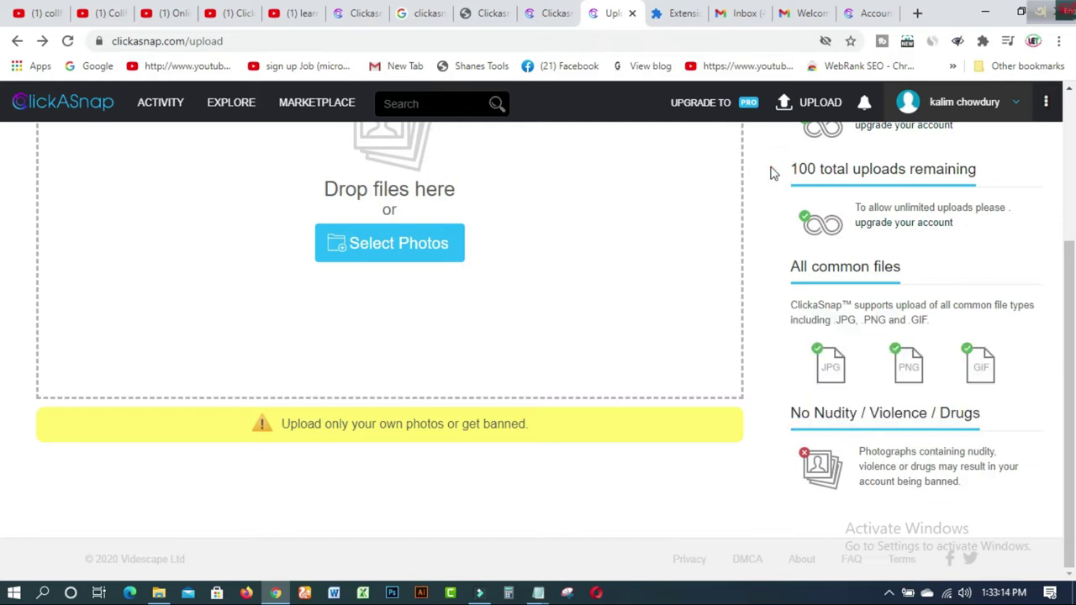
# Upload the Kaptai PNG photo from the Desktop folder to a fresh upload page
pyautogui.click(818, 111)
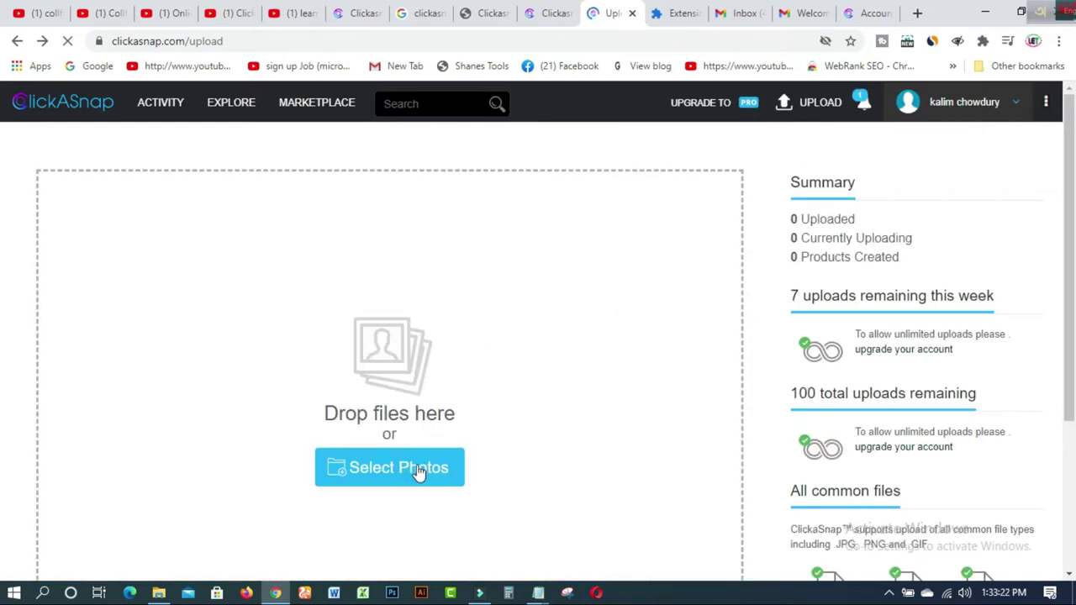
pyautogui.click(395, 468)
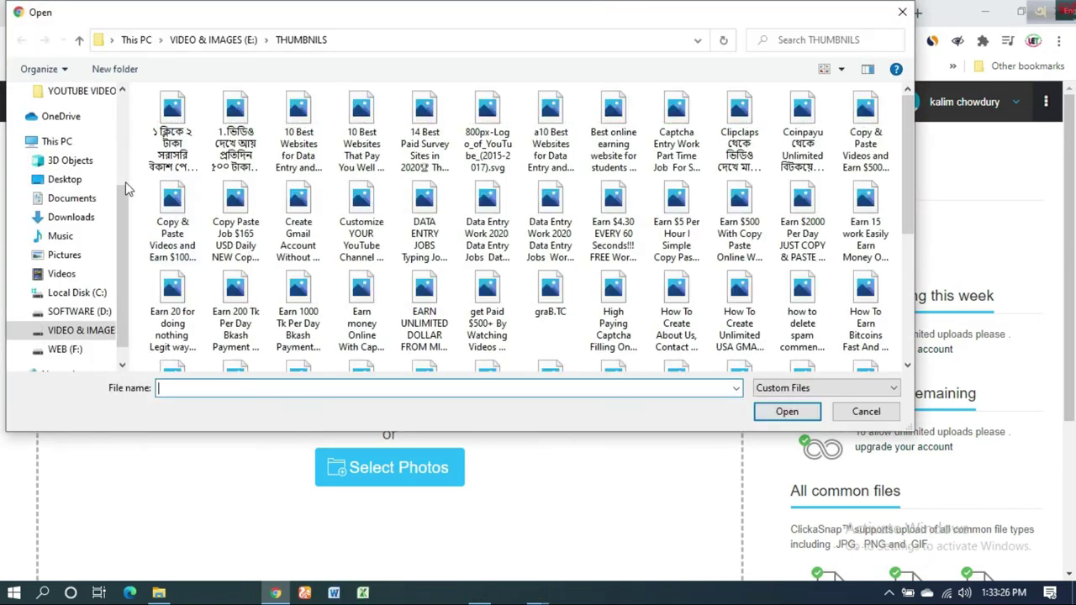
pyautogui.click(76, 183)
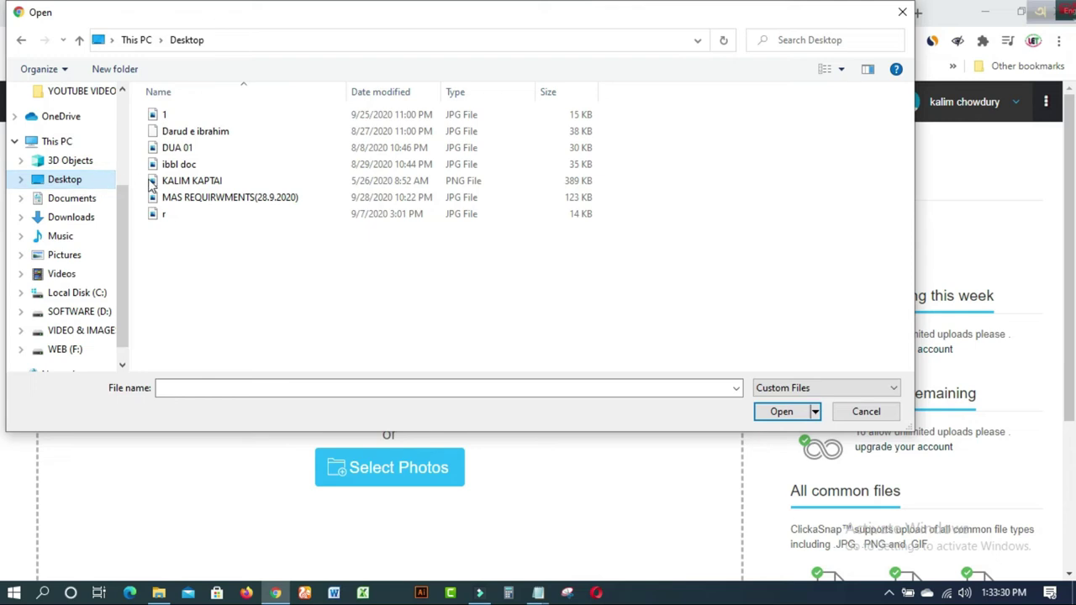
pyautogui.click(181, 182)
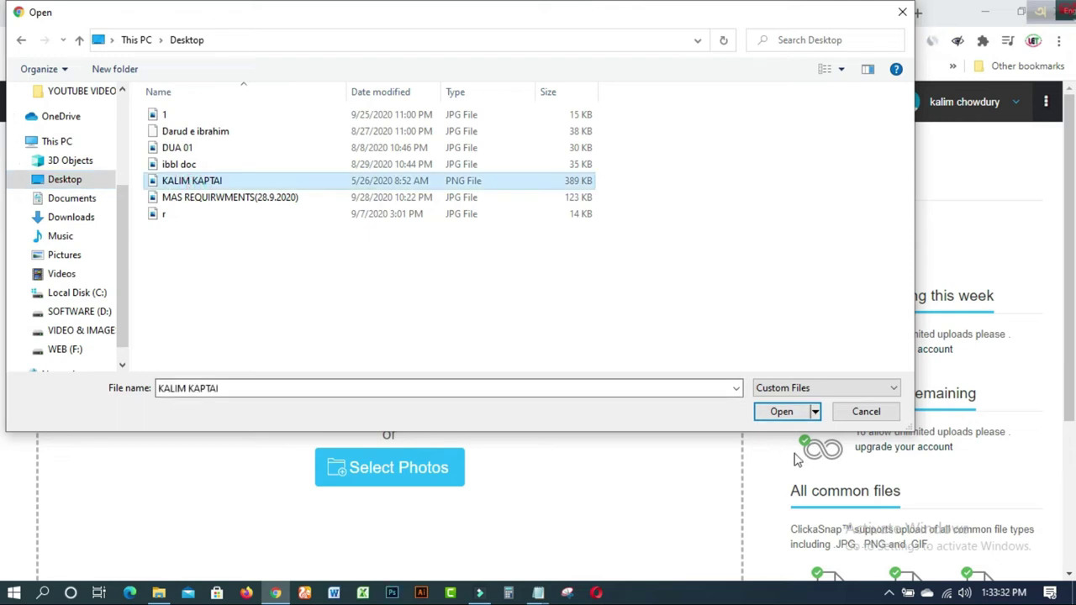
pyautogui.click(780, 411)
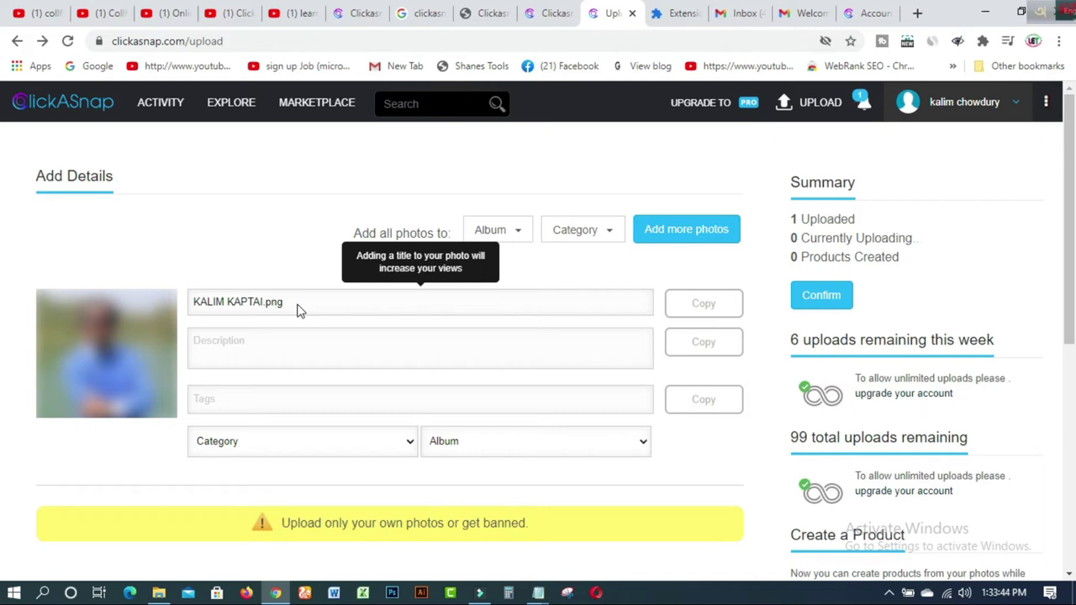
# Replace the uploaded photo's title with "KAPTAI LAKE"
pyautogui.click(295, 310)
pyautogui.press('BackSpace')
pyautogui.press('BackSpace')
pyautogui.press('BackSpace')
pyautogui.press('BackSpace')
pyautogui.press('BackSpace')
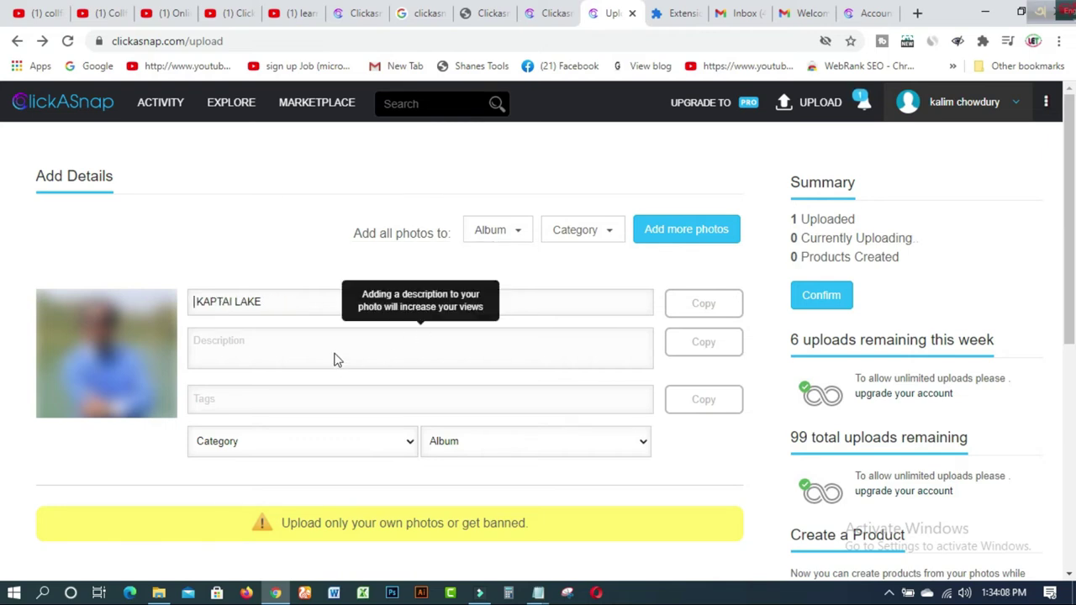
# Describe the photo as "This is a Lucrative Kaptai Lake which is situated at Kaptsai in Chattogram, Bangladesh." and add tags such as kaptai and natural lake
pyautogui.click(236, 340)
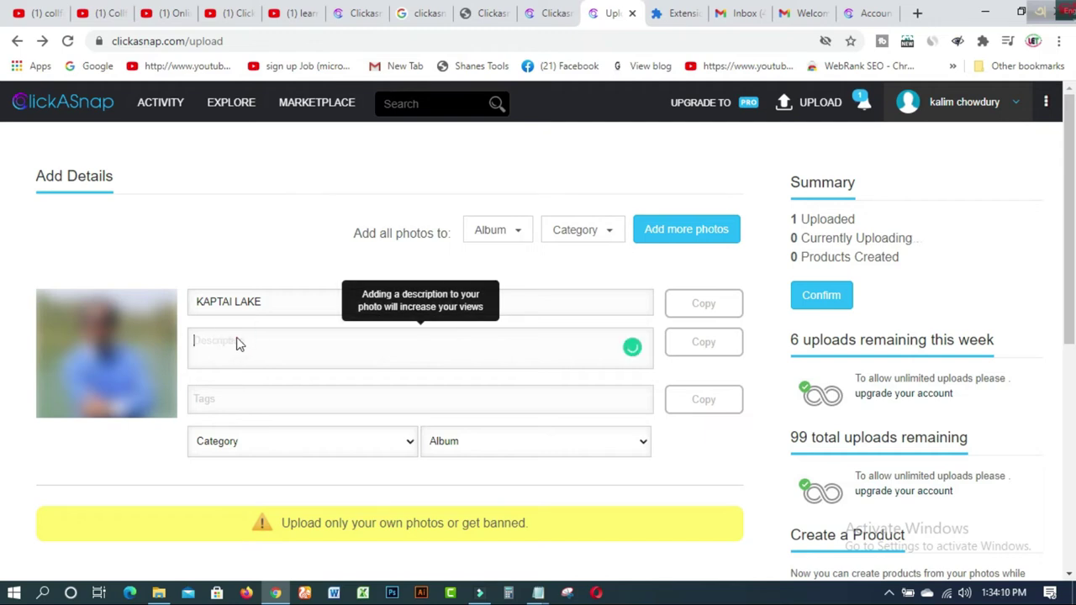
pyautogui.write('Th')
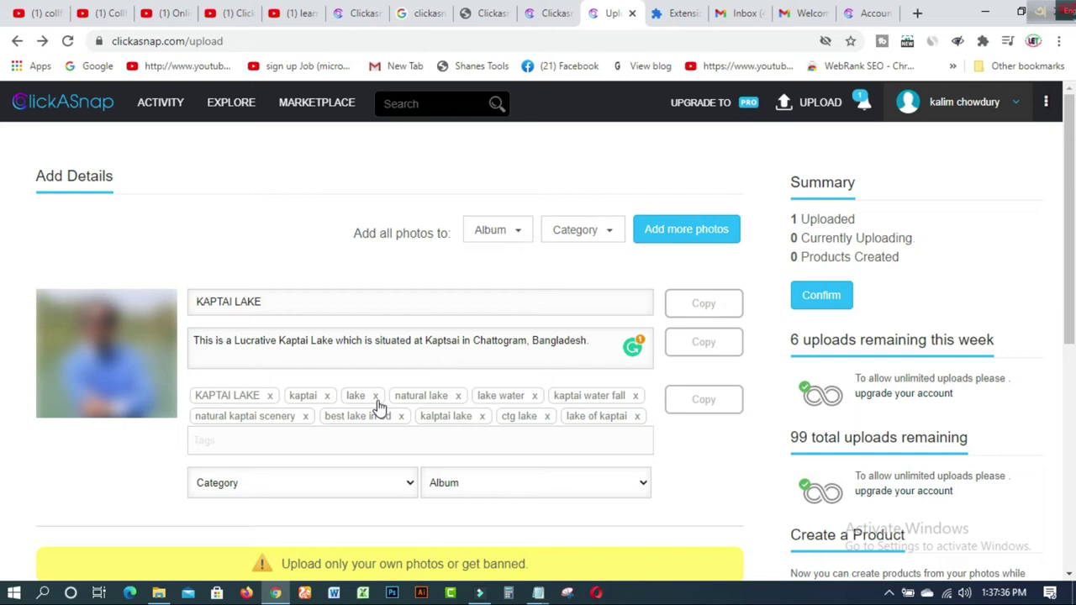
# Assign the photo to the Nature category without choosing an album and confirm the upload
pyautogui.moveTo(1069, 282); pyautogui.dragTo(1069, 343)
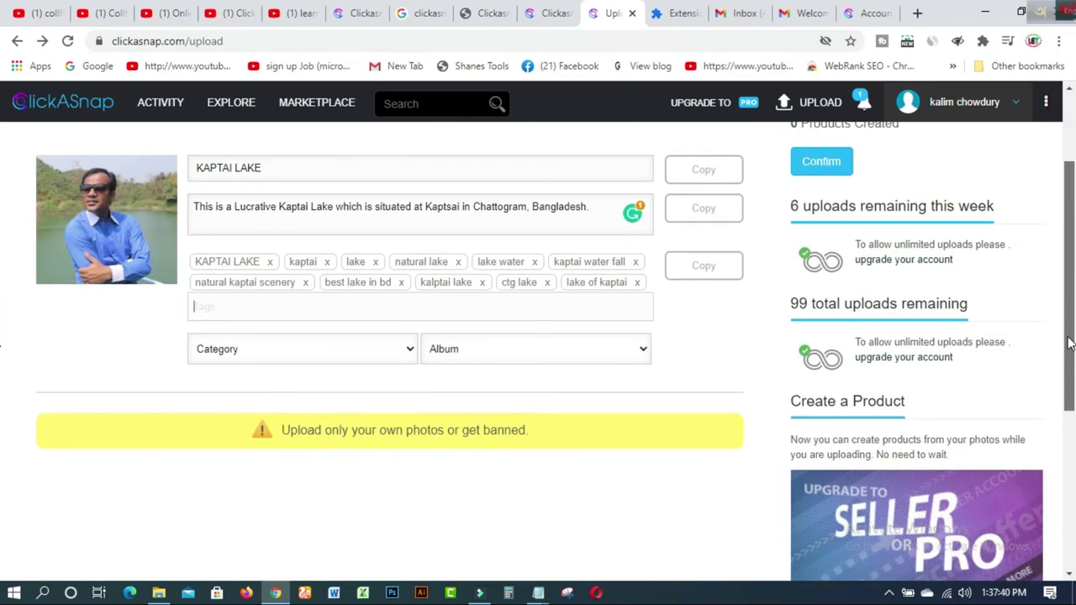
pyautogui.click(409, 351)
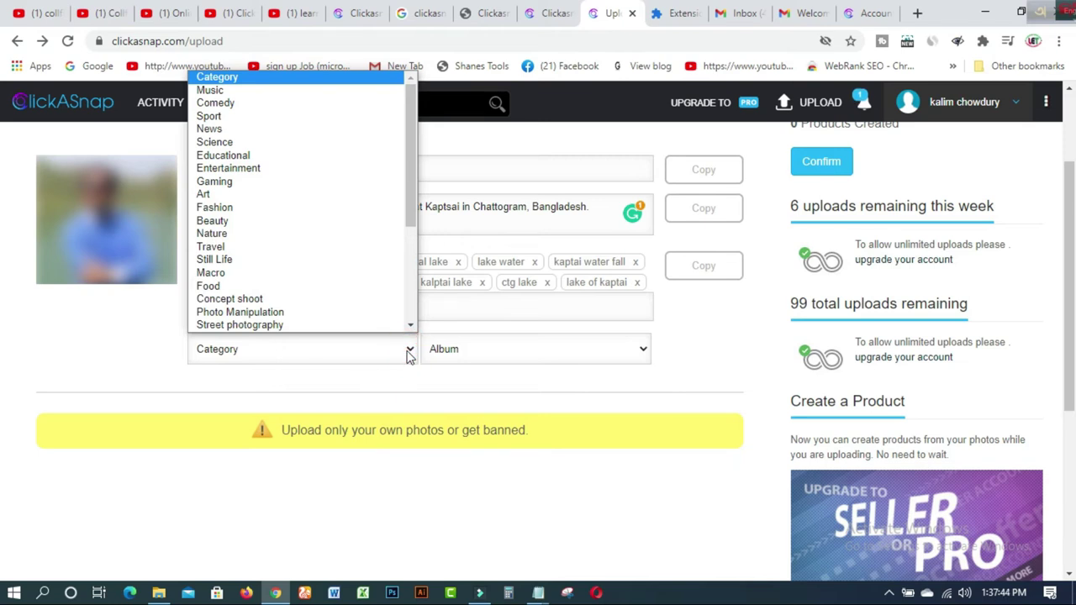
pyautogui.click(224, 233)
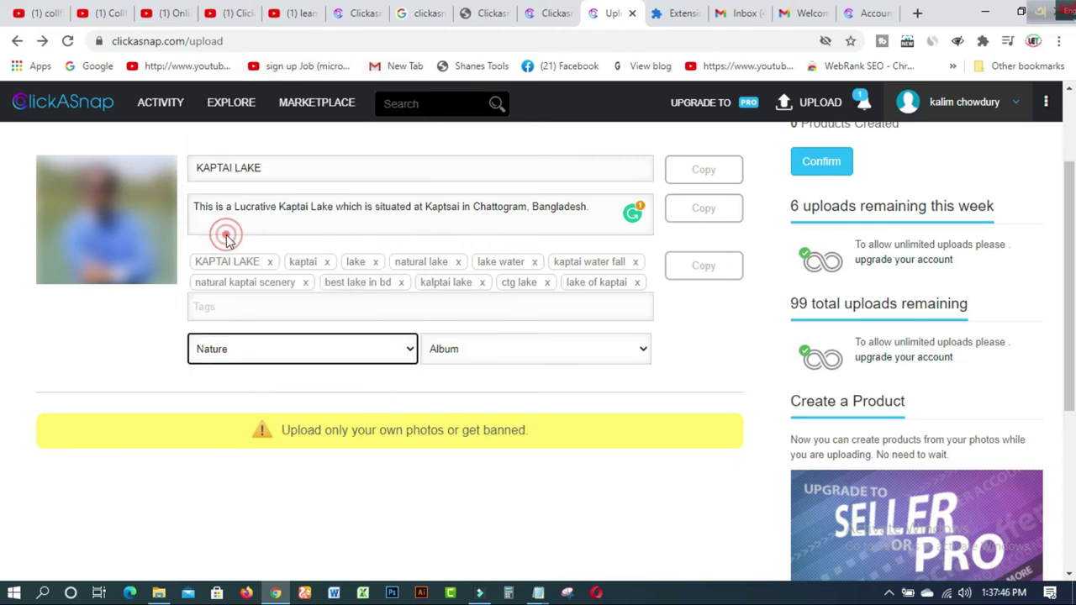
pyautogui.click(639, 349)
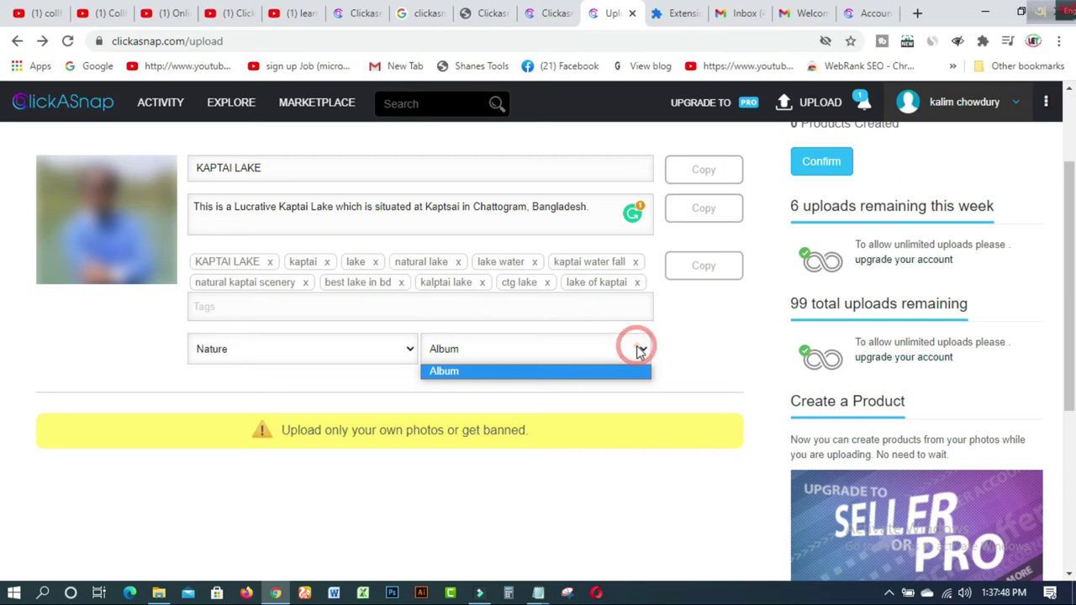
pyautogui.click(593, 353)
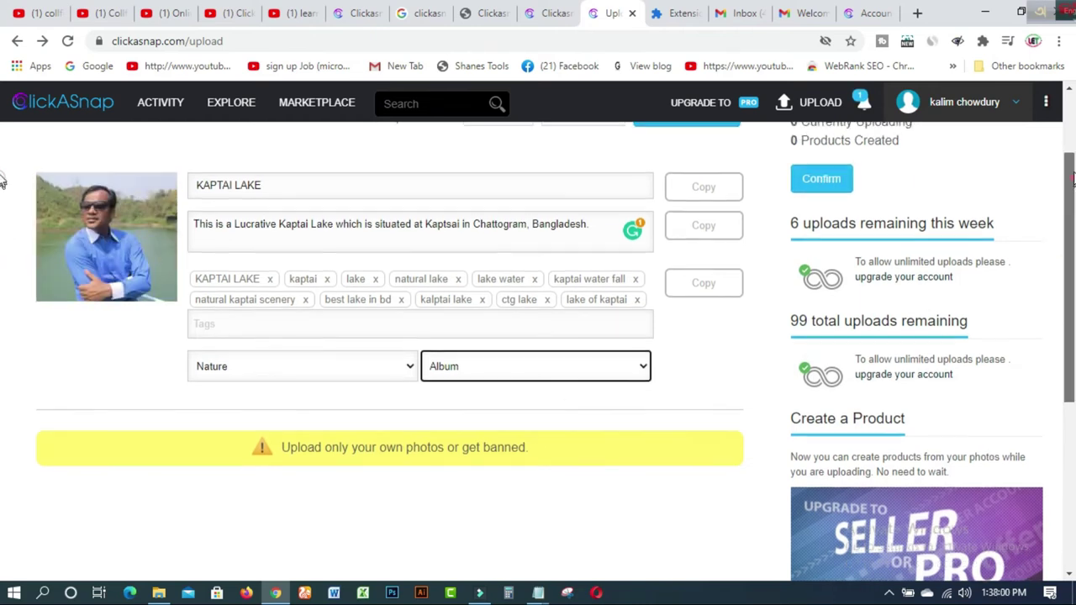
pyautogui.scroll(1, 1, 160)
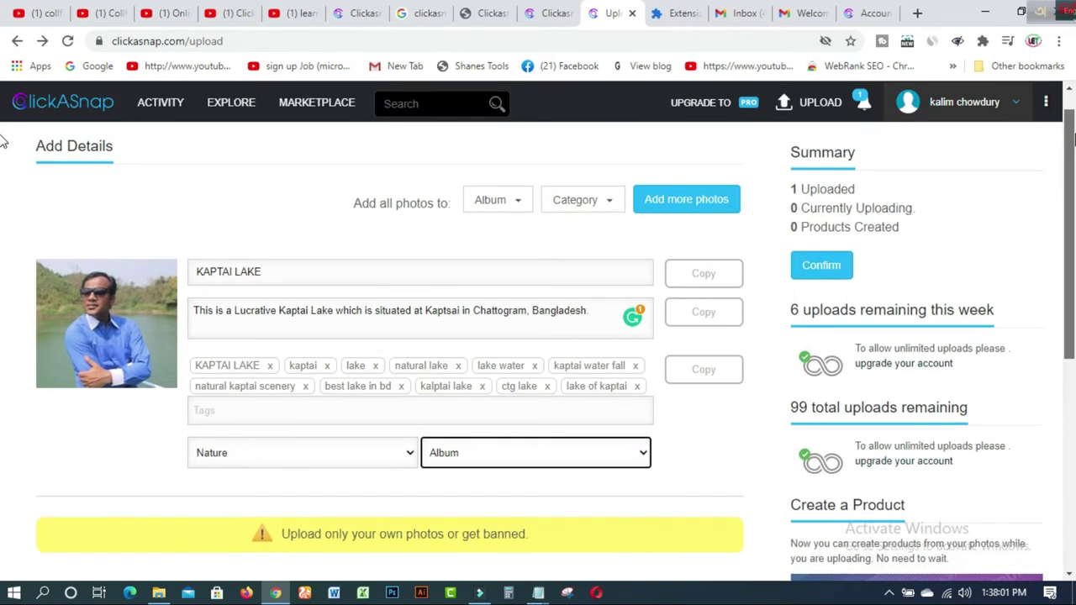
pyautogui.click(823, 266)
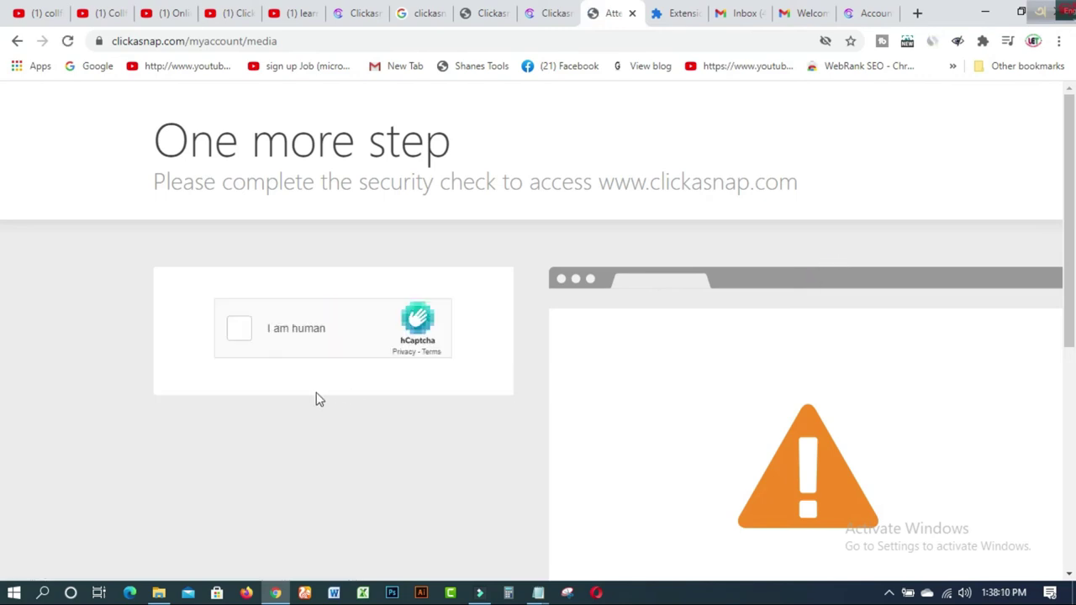
# Complete the hCaptcha security check by selecting every image containing a bicycle in both rounds
pyautogui.click(237, 330)
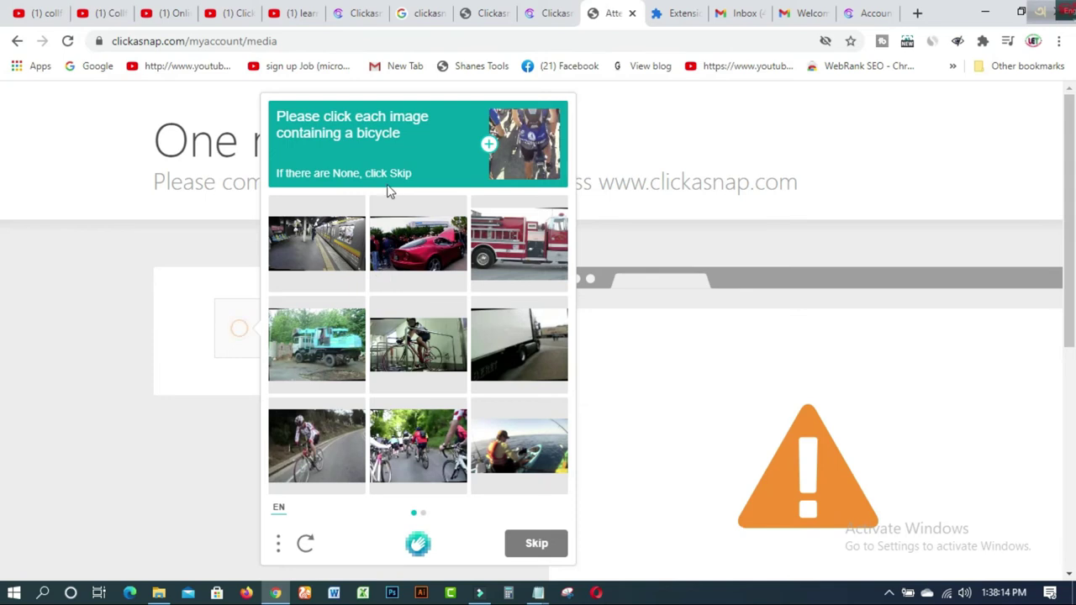
pyautogui.click(326, 449)
pyautogui.click(395, 448)
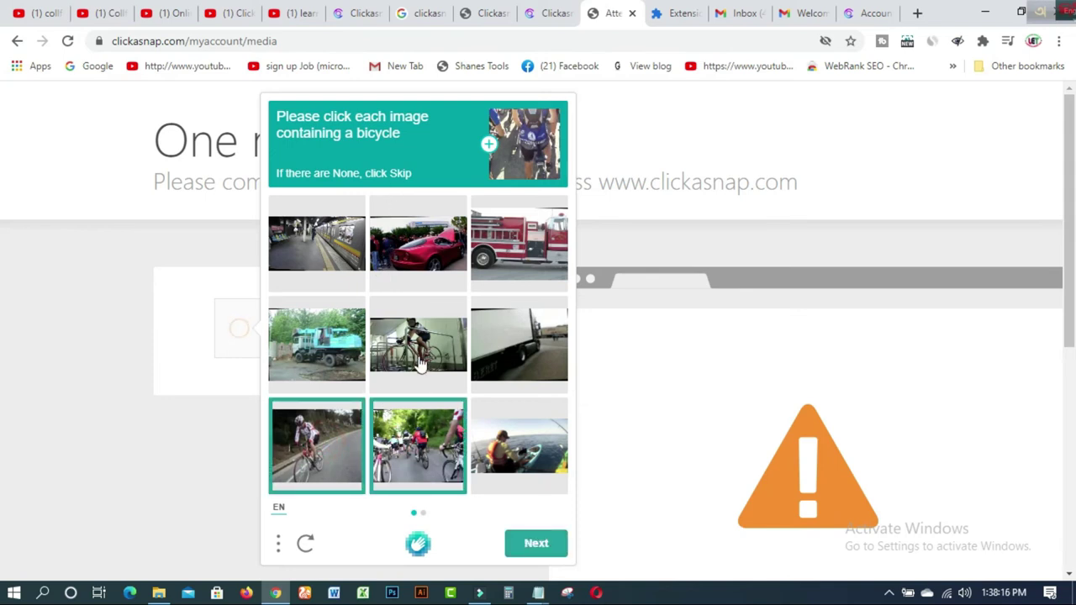
pyautogui.click(420, 363)
pyautogui.click(533, 548)
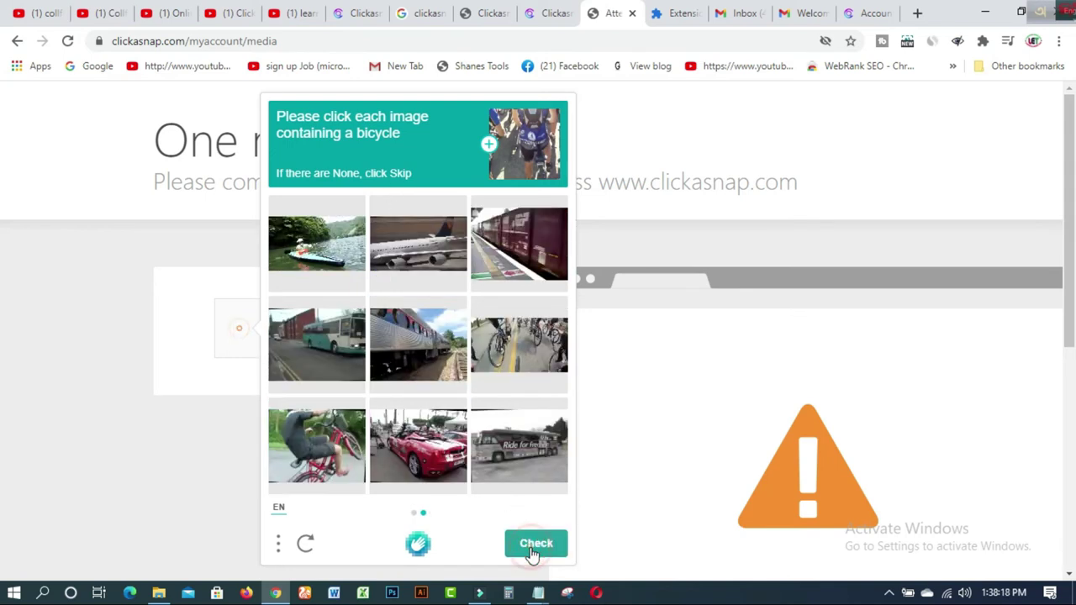
pyautogui.click(329, 467)
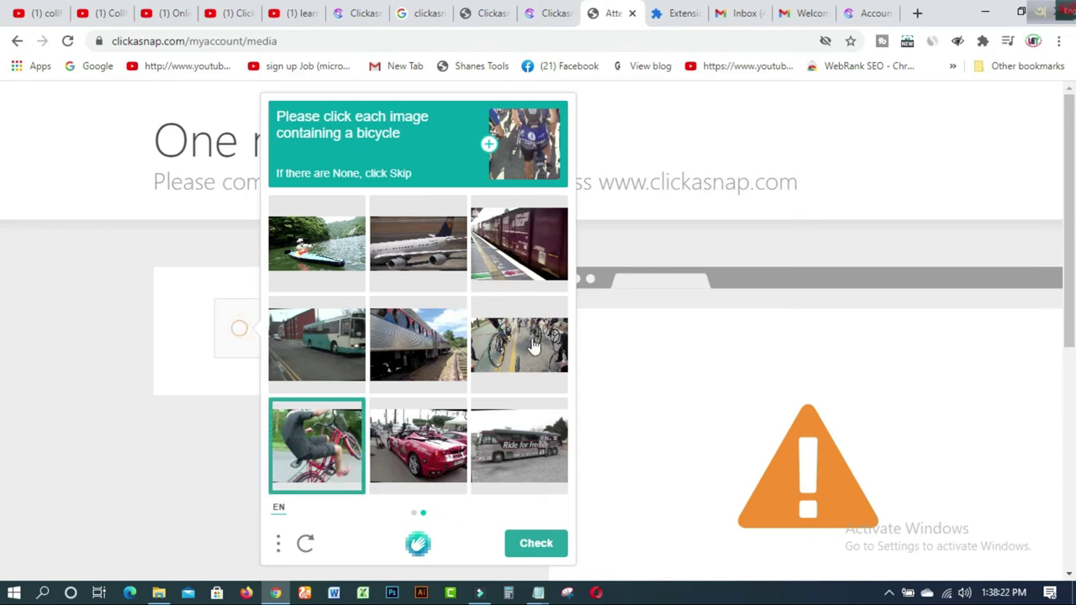
pyautogui.click(535, 346)
pyautogui.click(540, 551)
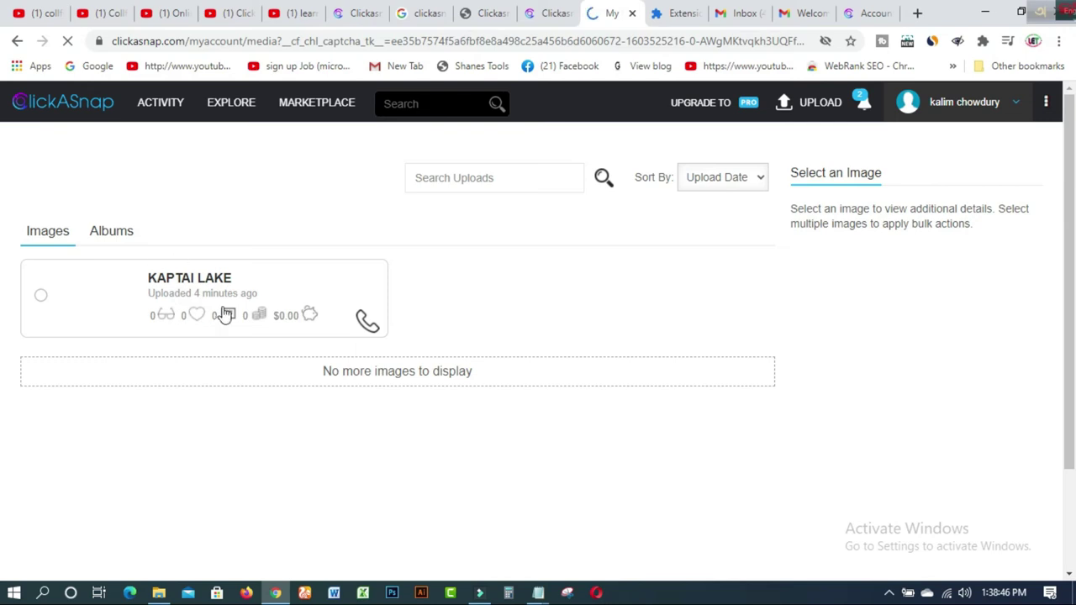
# Select the KAPTAI LAKE photo among the uploads and examine its image details and available actions
pyautogui.click(41, 296)
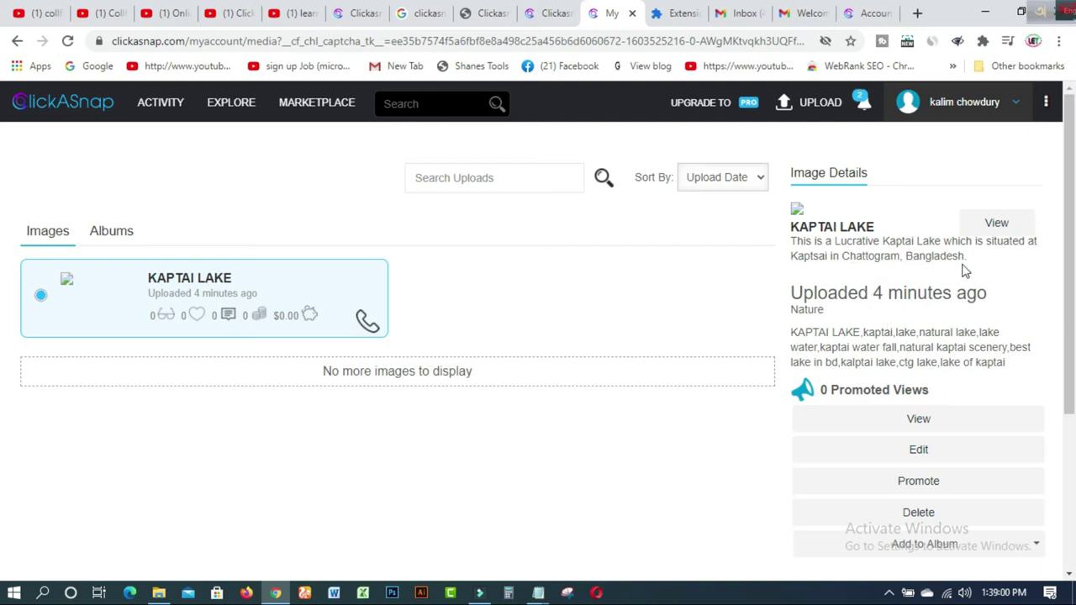
pyautogui.moveTo(1072, 239)
pyautogui.mouseDown()
pyautogui.moveTo(1066, 395)
pyautogui.moveTo(1069, 367)
pyautogui.moveTo(1052, 426)
pyautogui.moveTo(1065, 229)
pyautogui.mouseUp()
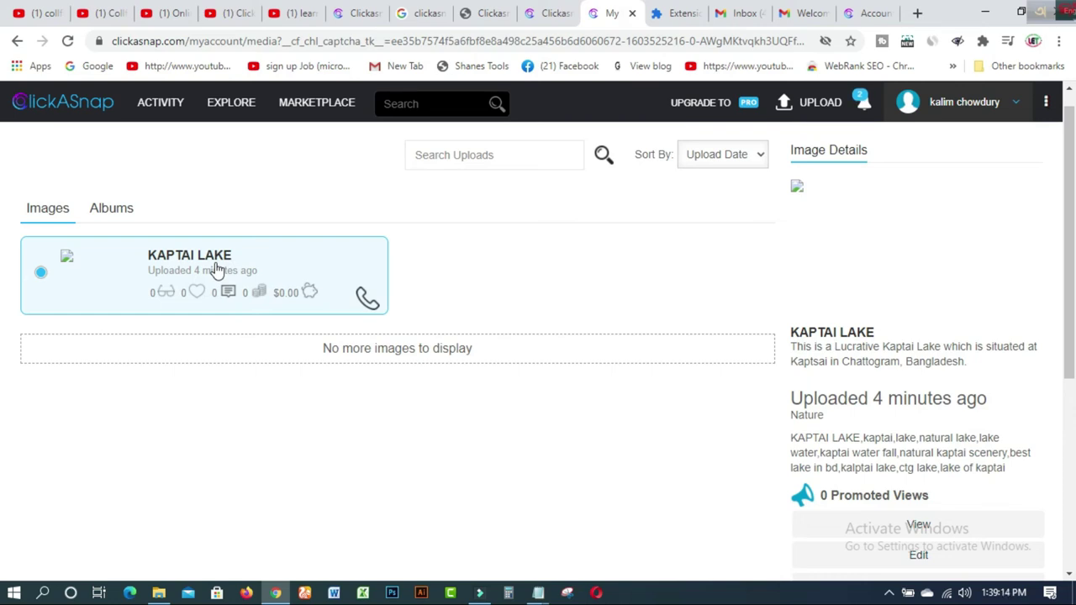
# Look over the photographer advice marketplace linked from the KAPTAI LAKE entry and return to the uploads page
pyautogui.click(370, 301)
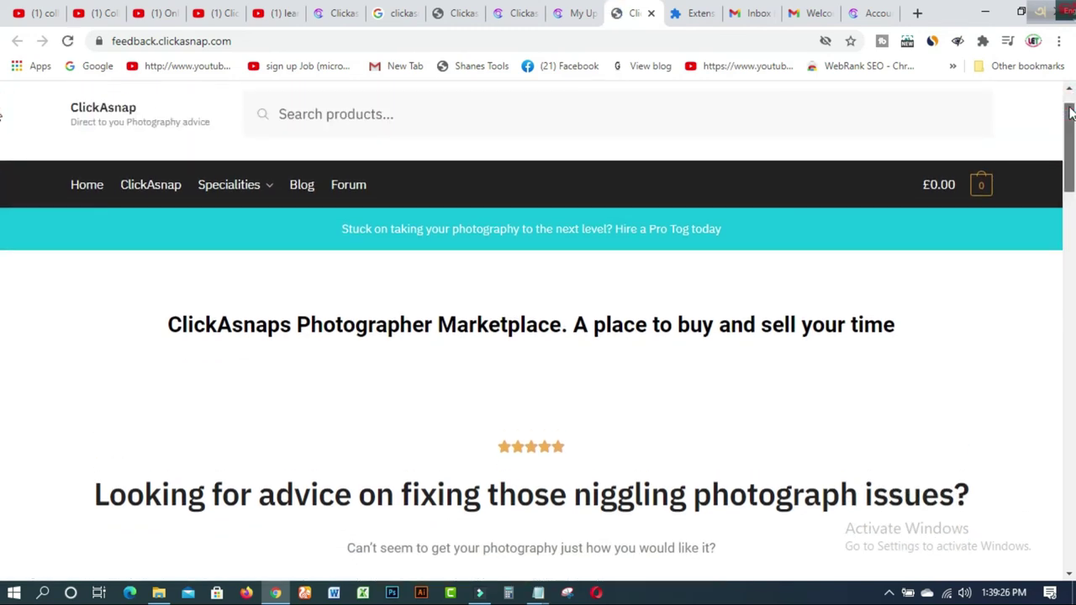
pyautogui.moveTo(1070, 113)
pyautogui.mouseDown()
pyautogui.moveTo(1054, 471)
pyautogui.moveTo(1044, 379)
pyautogui.moveTo(1061, 105)
pyautogui.mouseUp()
pyautogui.click(579, 18)
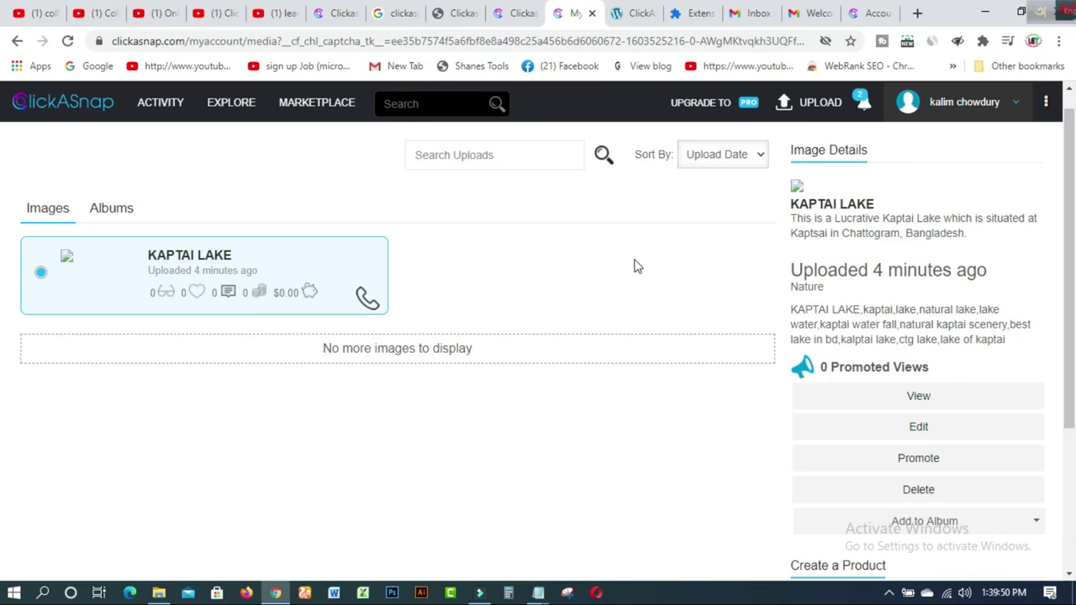
# View the account's recent notifications and close the list
pyautogui.click(863, 103)
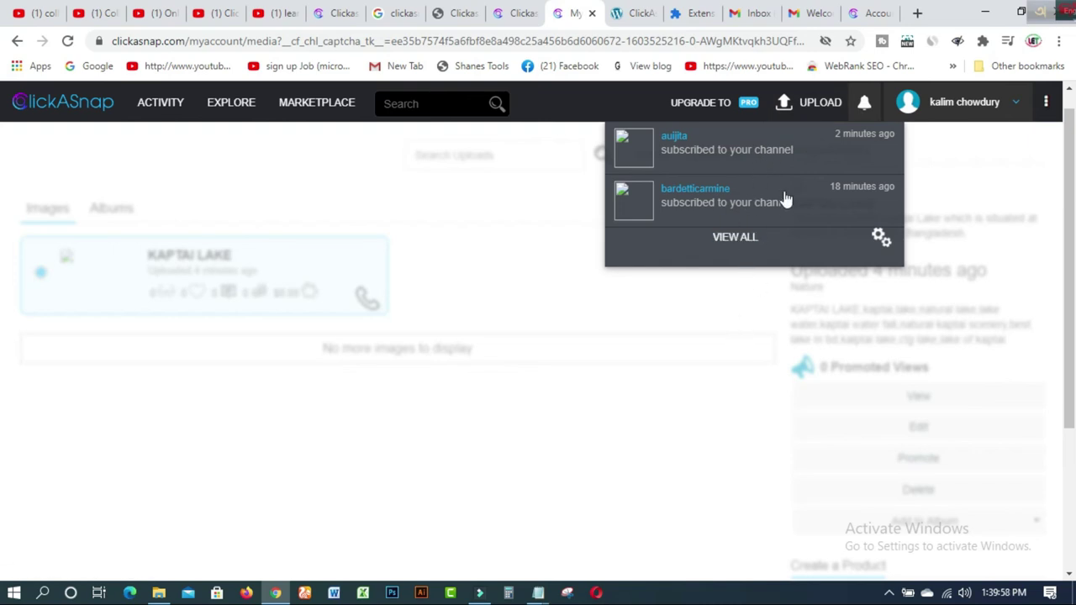
pyautogui.click(739, 311)
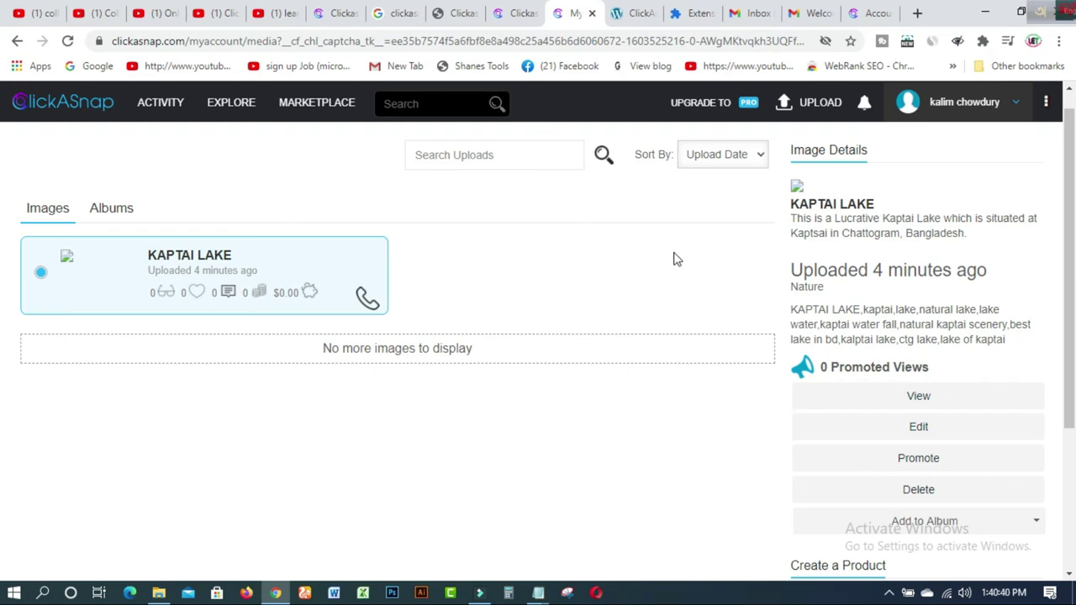
# Switch to the "learning & earning tube" YouTube channel and look through its created playlists
pyautogui.click(284, 14)
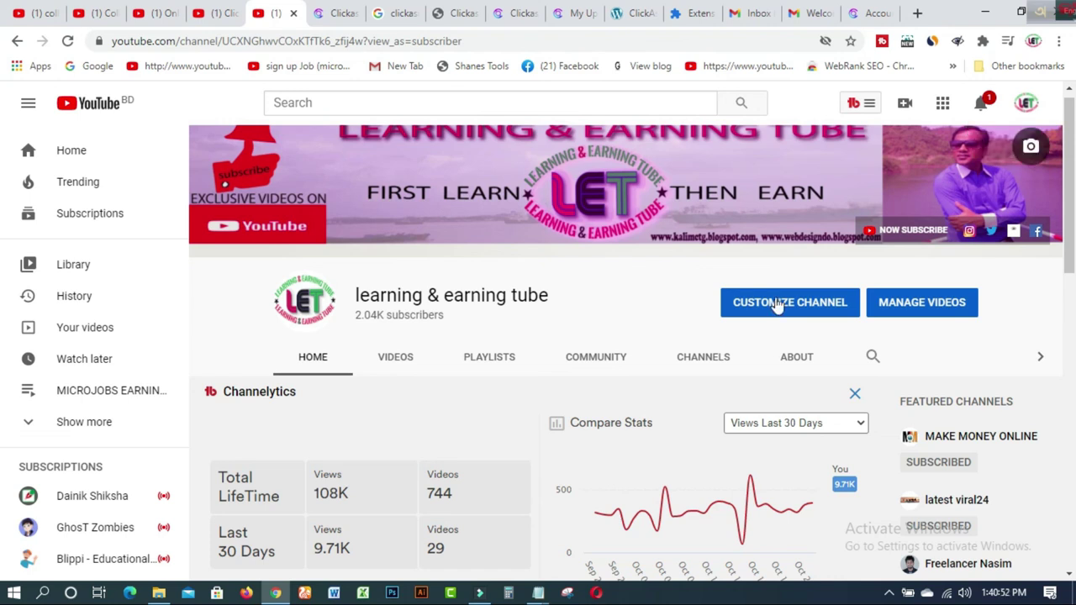
pyautogui.click(489, 359)
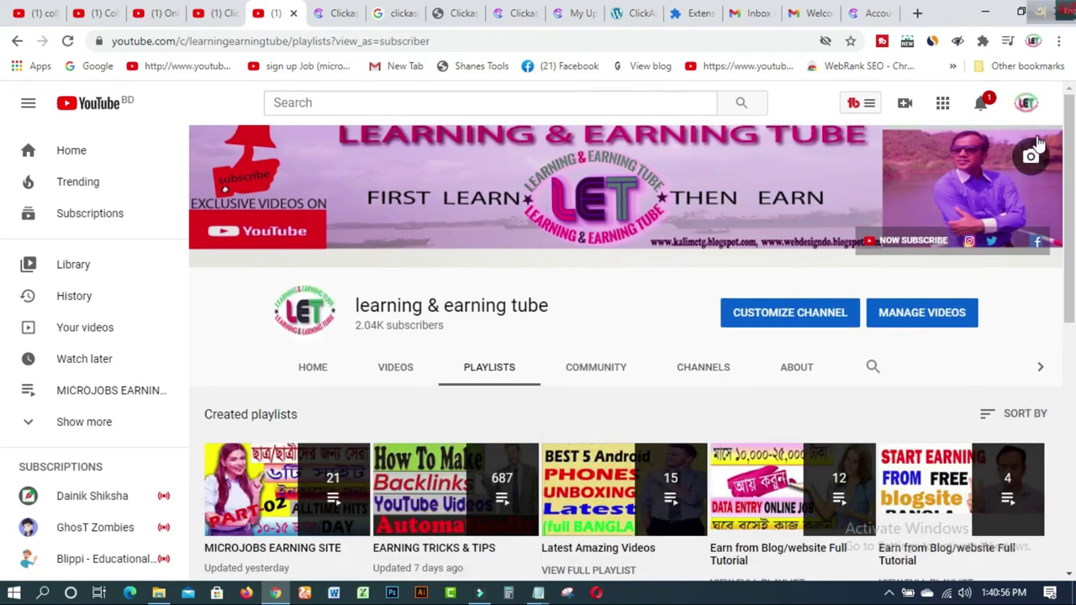
pyautogui.scroll(-2, 1072, 127)
pyautogui.moveTo(1072, 128); pyautogui.dragTo(1071, 385)
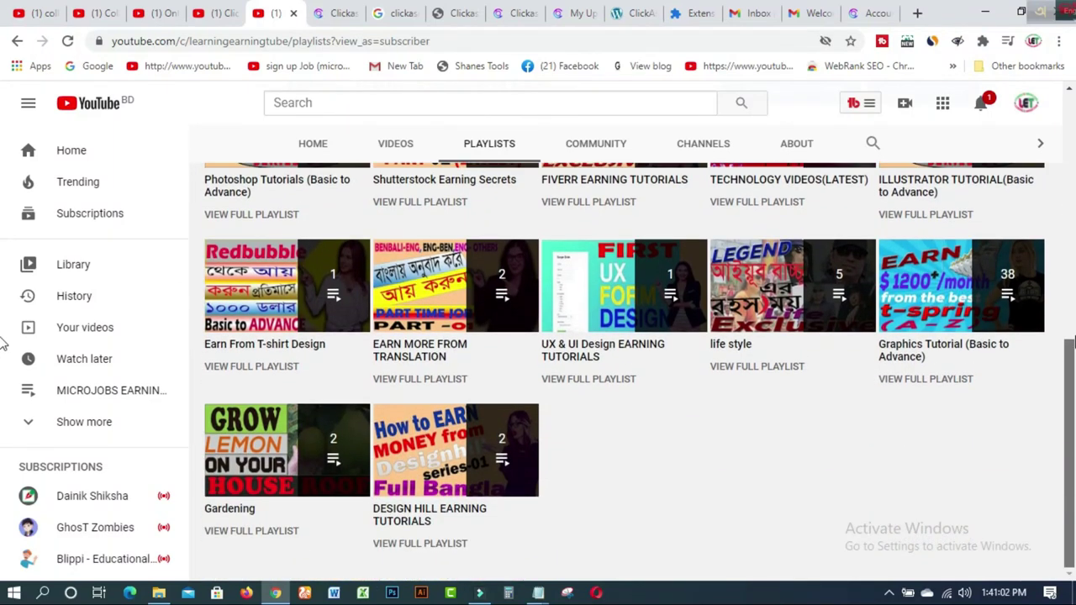
pyautogui.scroll(6, 4, 344)
pyautogui.scroll(2, 4, 134)
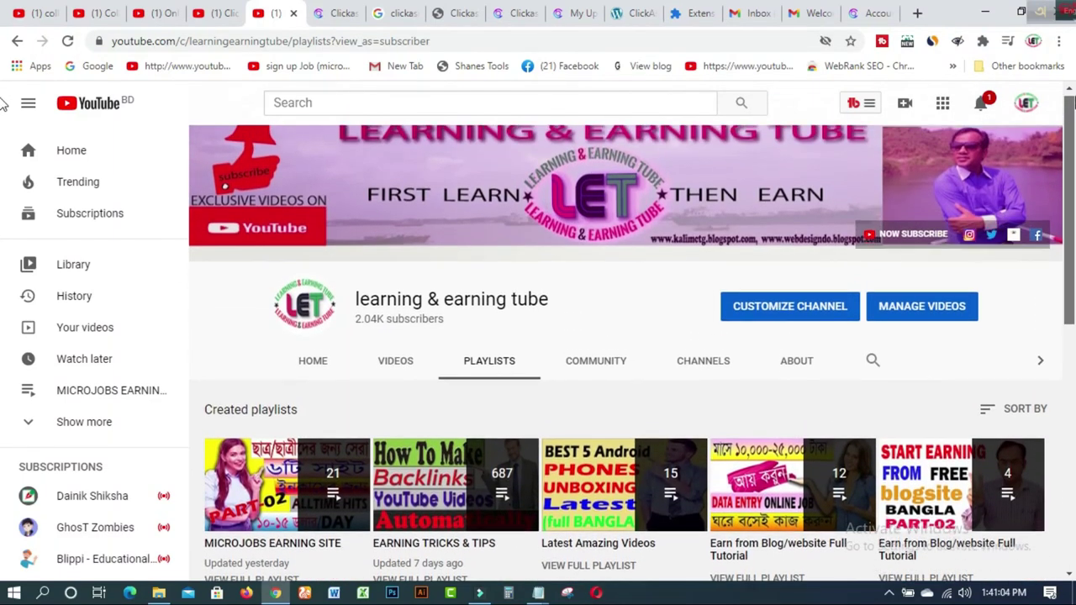